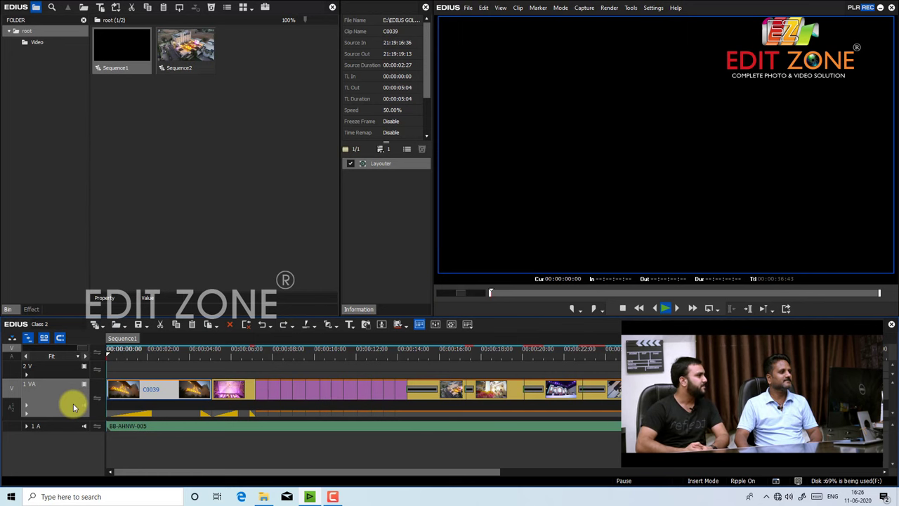
Play back Sequence1 from its beginning to review the edited clips.
{"action": "key", "text": "space"}
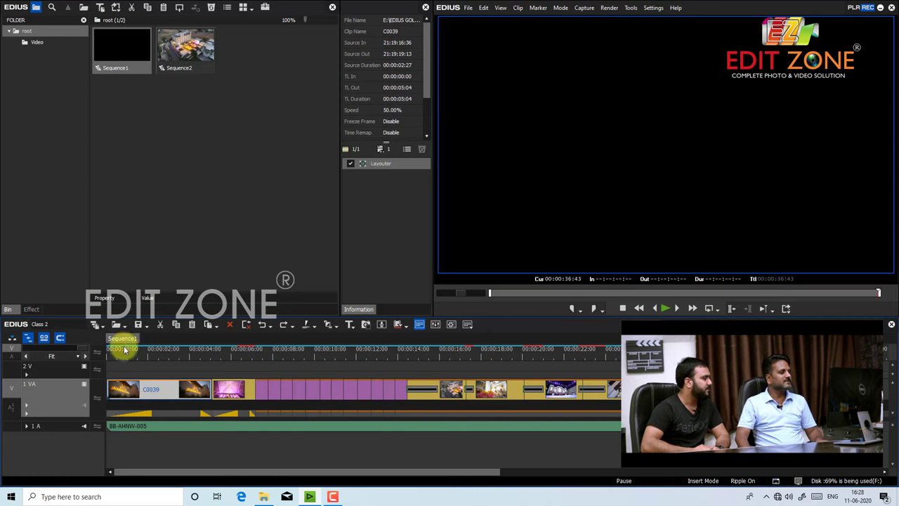
{"action": "key", "text": "space"}
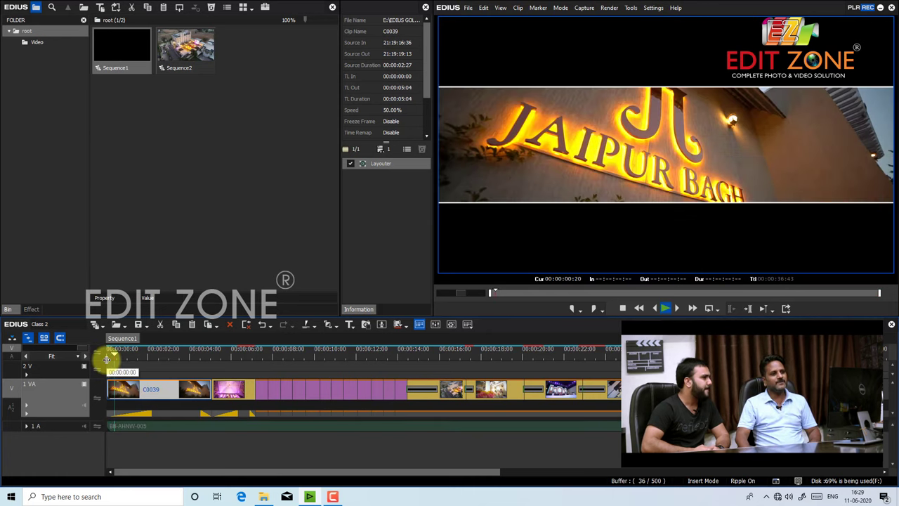
{"action": "key", "text": "space"}
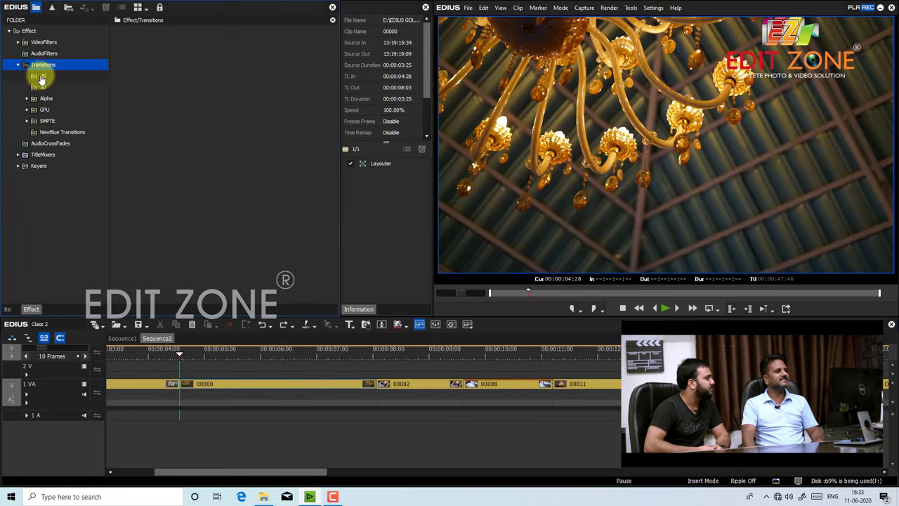
Add the 2D Border Wipe transition between clips DJI_0010 and 00000 in Sequence2 and lengthen it to 00:00:01:40.
{"action": "left_click", "coordinate": [41, 76]}
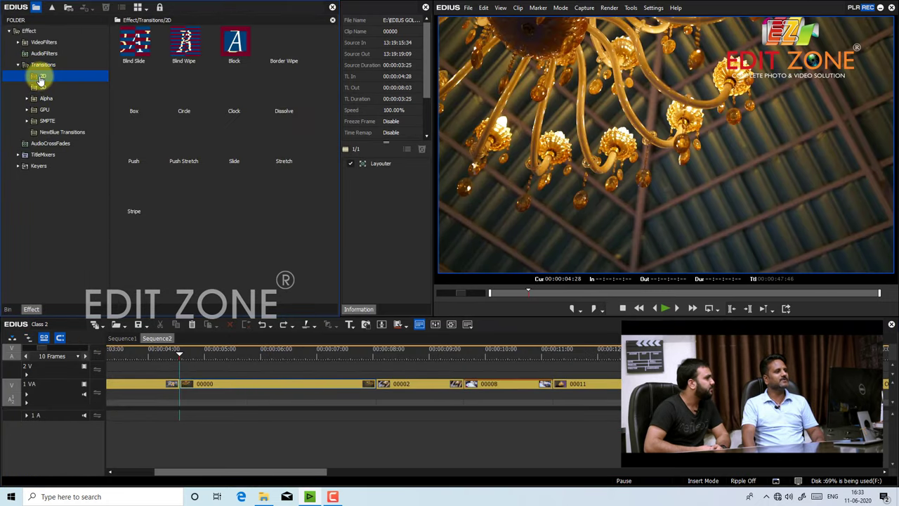
{"action": "left_click", "coordinate": [42, 88]}
{"action": "left_click", "coordinate": [45, 99]}
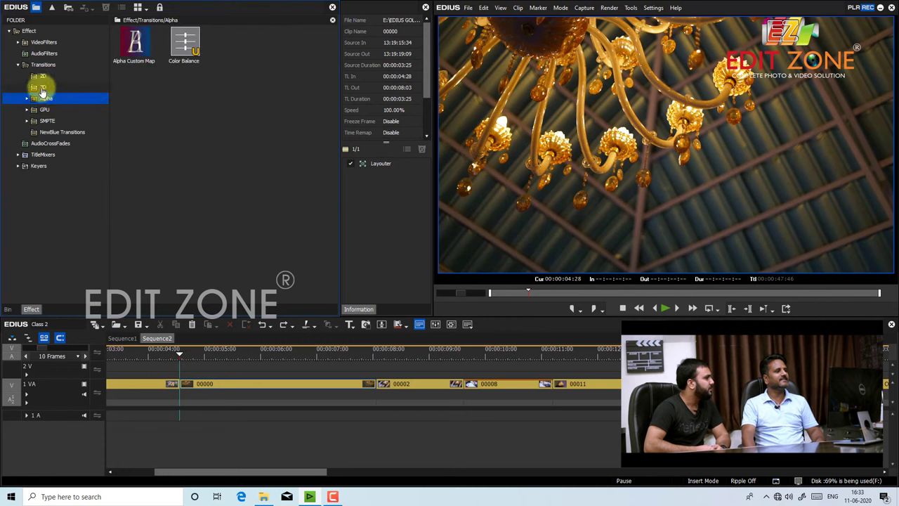
{"action": "left_click", "coordinate": [42, 76]}
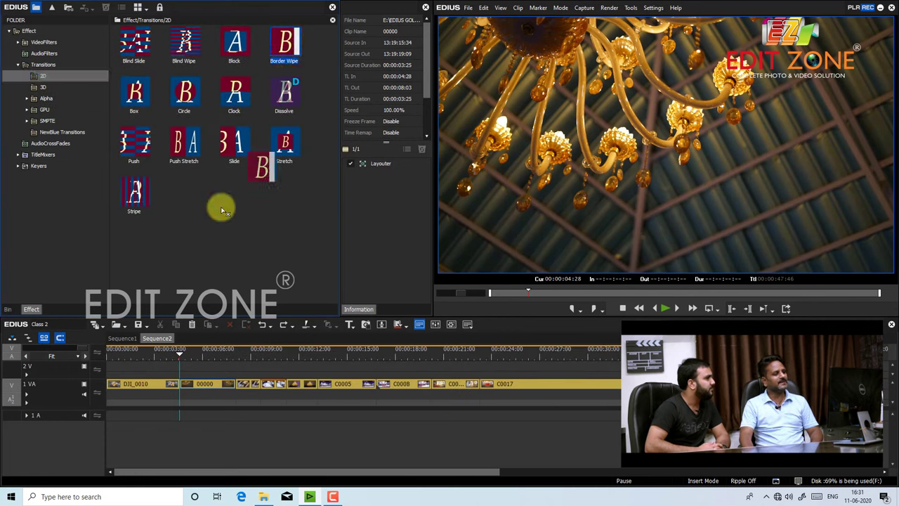
{"action": "left_click_drag", "start_coordinate": [222, 210], "coordinate": [181, 380]}
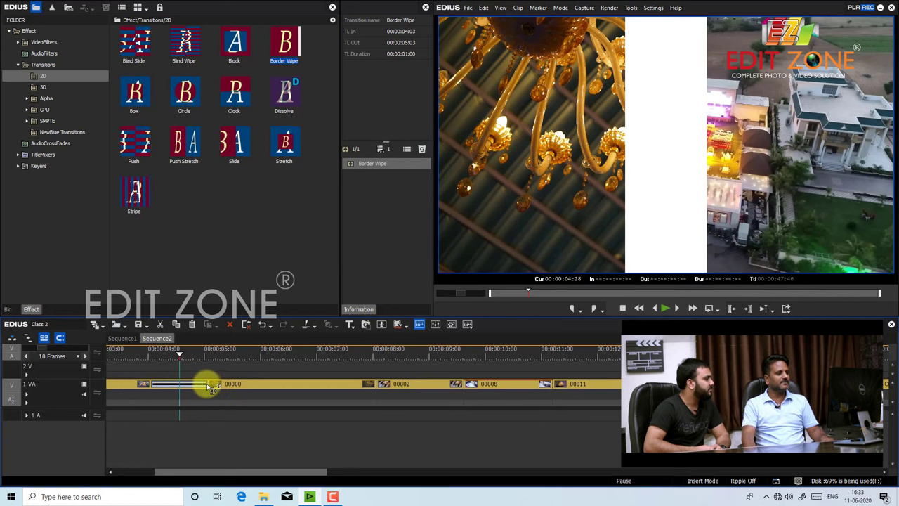
{"action": "left_click_drag", "start_coordinate": [209, 386], "coordinate": [228, 391]}
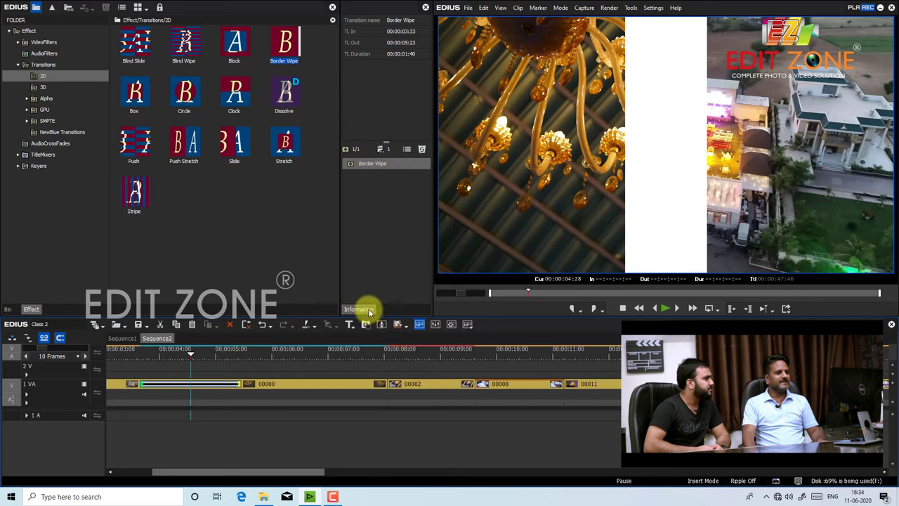
Set the Border Wipe transition to the two-way opening style with a horizontal stripe direction at +90.00.
{"action": "left_click", "coordinate": [381, 166]}
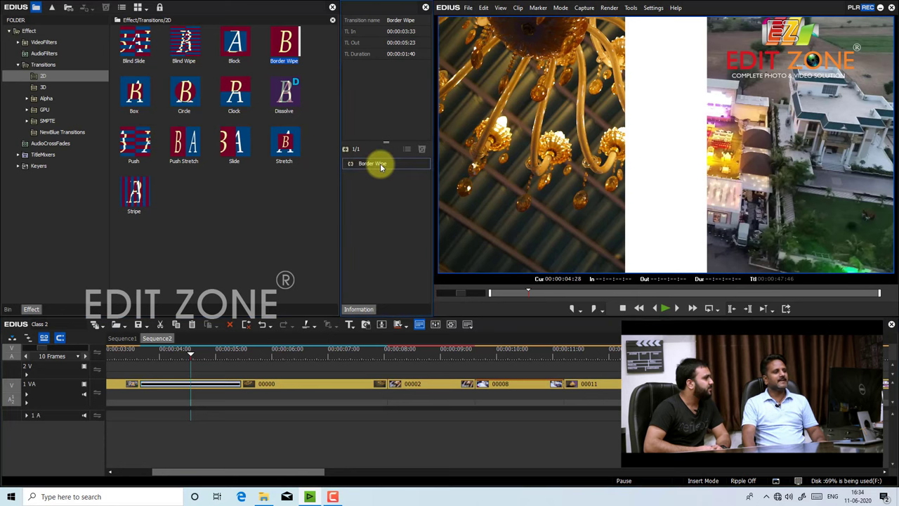
{"action": "double_click", "coordinate": [381, 166]}
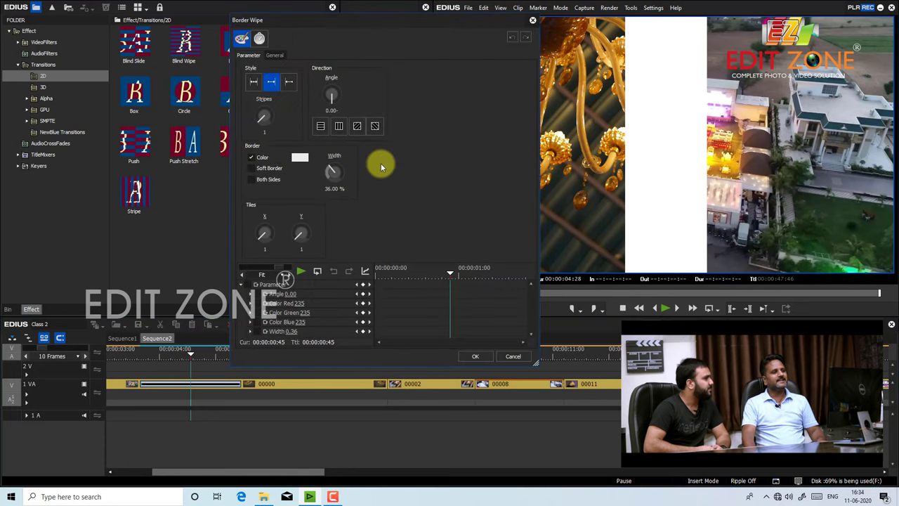
{"action": "left_click", "coordinate": [289, 83]}
{"action": "left_click", "coordinate": [255, 81]}
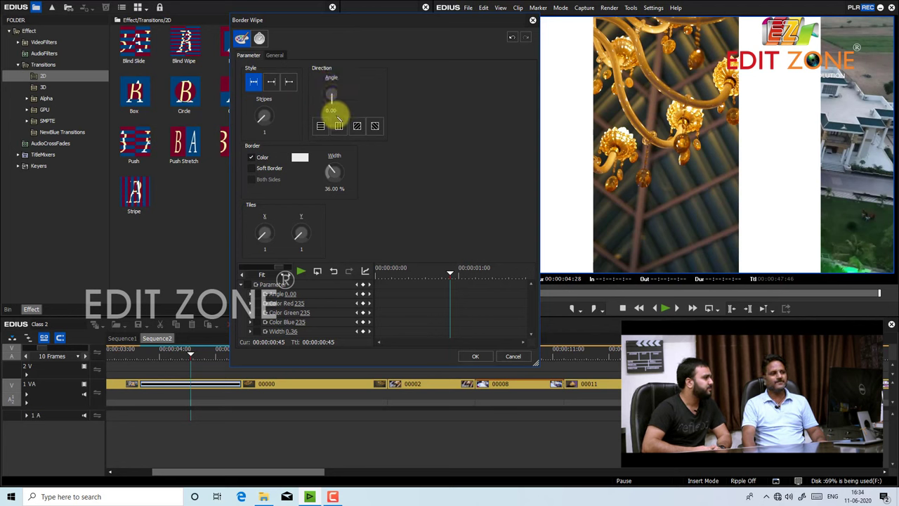
{"action": "left_click", "coordinate": [321, 125]}
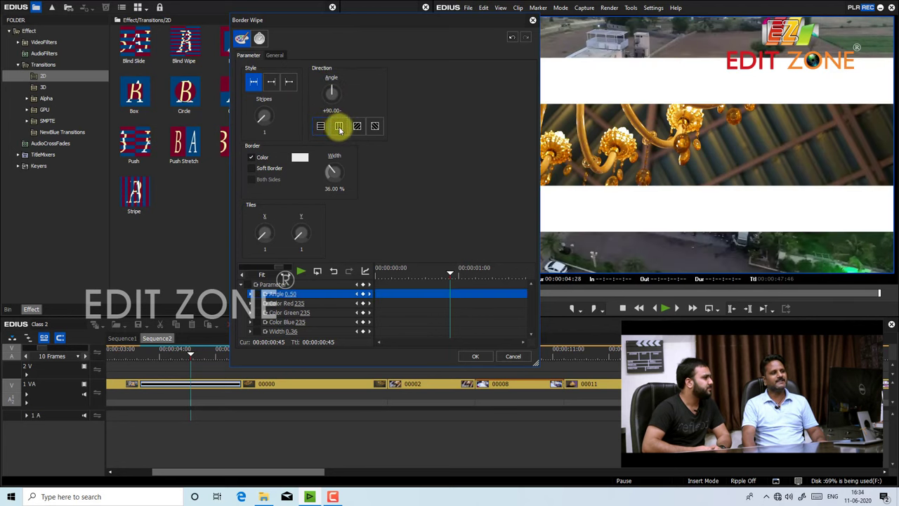
{"action": "left_click", "coordinate": [340, 126]}
{"action": "left_click", "coordinate": [368, 127]}
{"action": "left_click", "coordinate": [375, 127]}
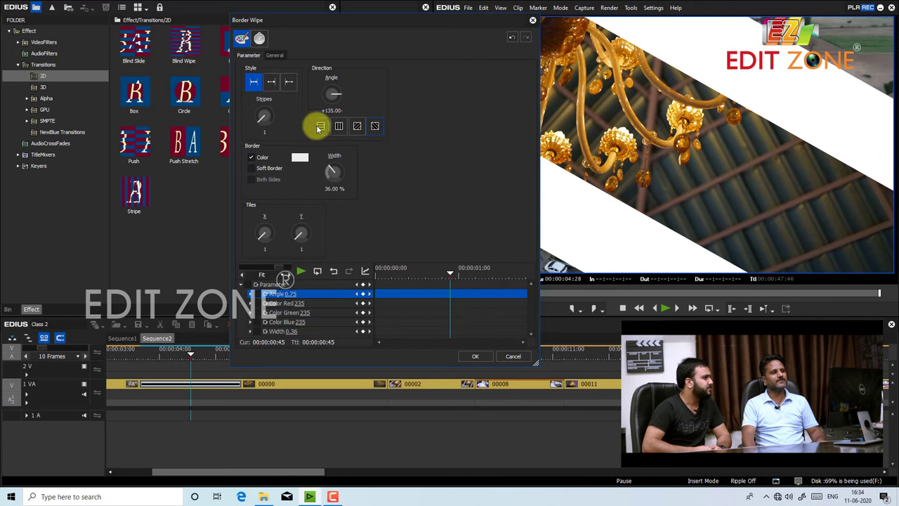
{"action": "left_click", "coordinate": [321, 127]}
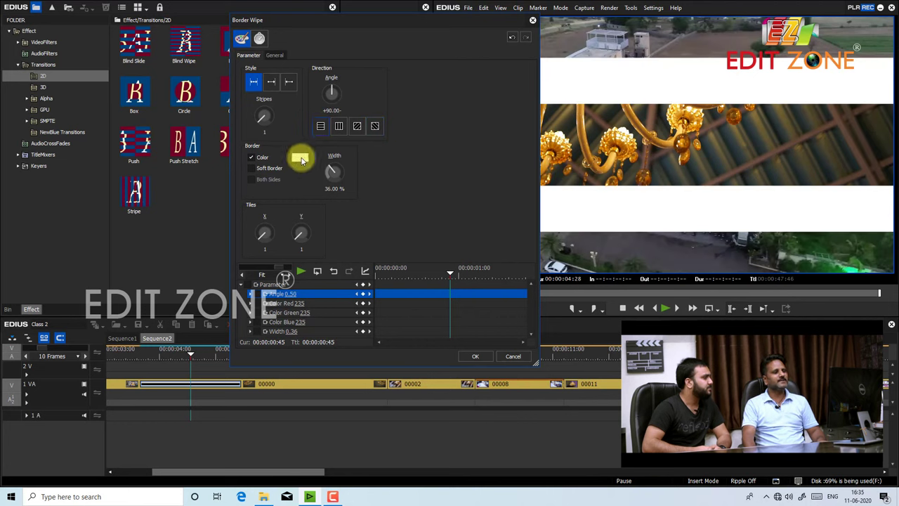
Give the Border Wipe a dark blue border (Red 17, Green 0, Blue 58) with a width of 7.00 % and apply the settings.
{"action": "left_click", "coordinate": [300, 159]}
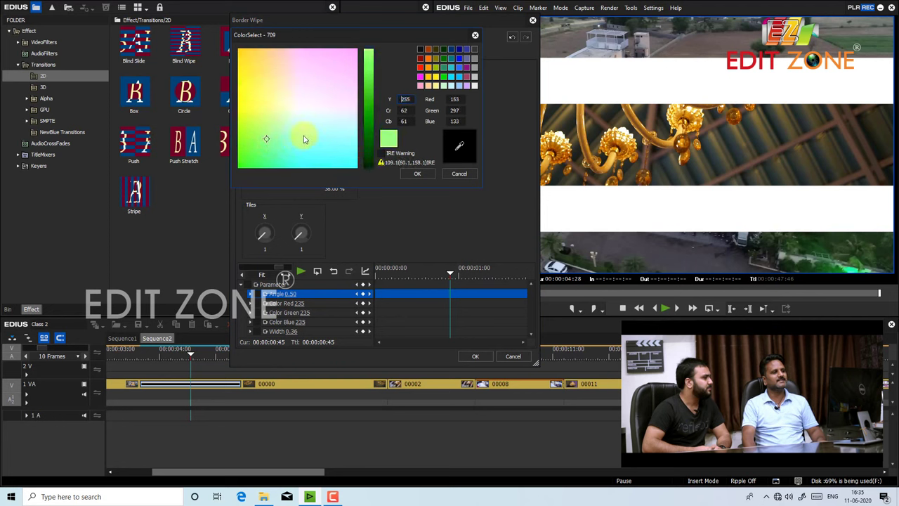
{"action": "left_click", "coordinate": [313, 103]}
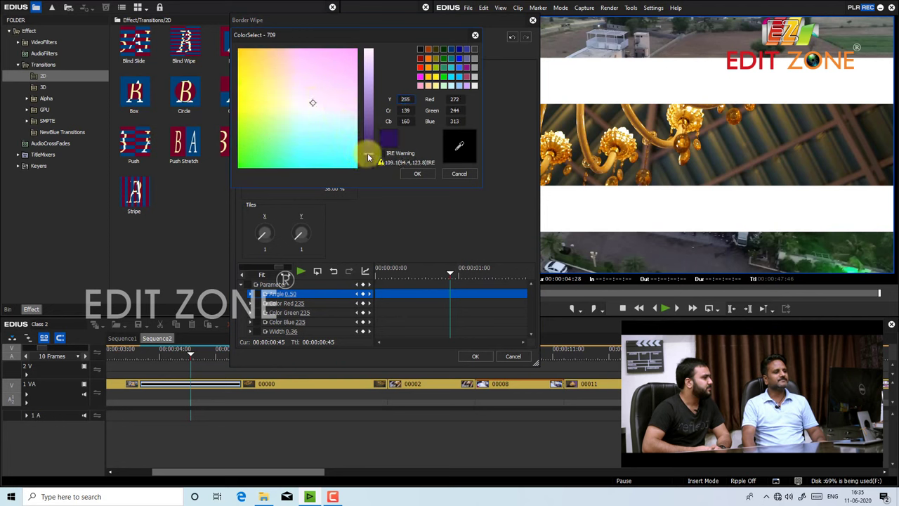
{"action": "left_click_drag", "start_coordinate": [370, 151], "coordinate": [370, 172]}
{"action": "left_click", "coordinate": [406, 175]}
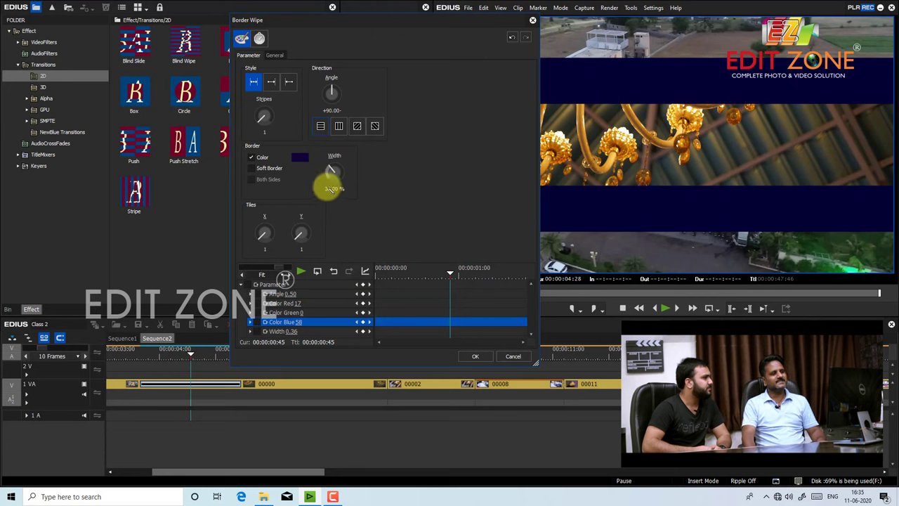
{"action": "mouse_move", "coordinate": [334, 188]}
{"action": "left_mouse_down"}
{"action": "mouse_move", "coordinate": [321, 185]}
{"action": "mouse_move", "coordinate": [331, 173]}
{"action": "left_mouse_up"}
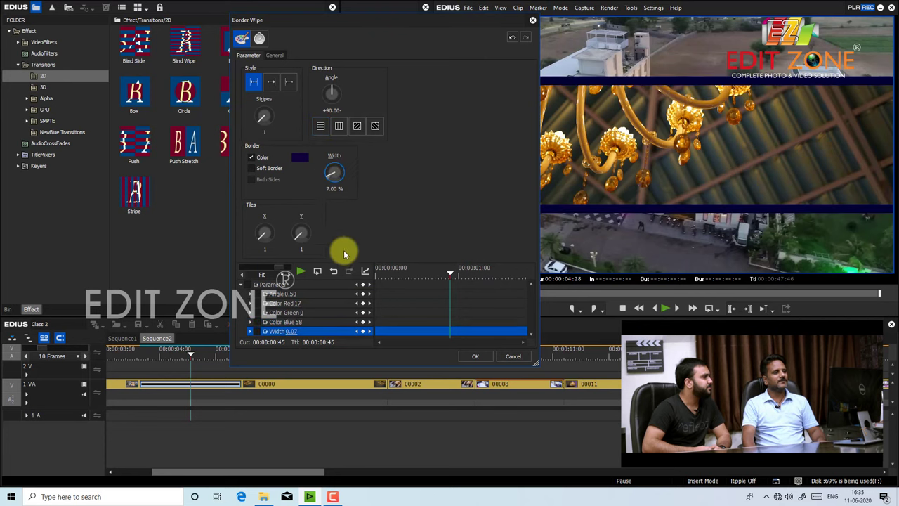
{"action": "left_click", "coordinate": [475, 357]}
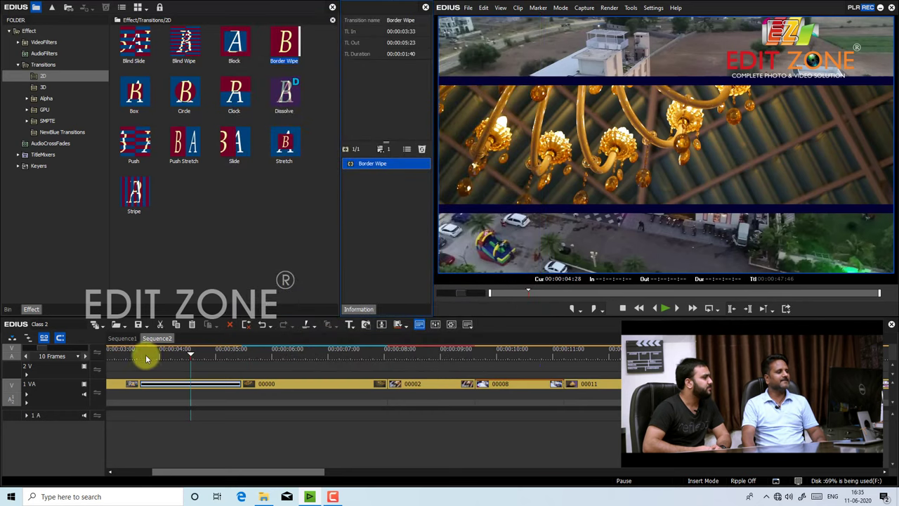
Play the timeline from just before the Border Wipe transition to preview it, stopping within the transition.
{"action": "left_click", "coordinate": [116, 355]}
{"action": "left_click_drag", "start_coordinate": [117, 356], "coordinate": [111, 353]}
{"action": "key", "text": "space"}
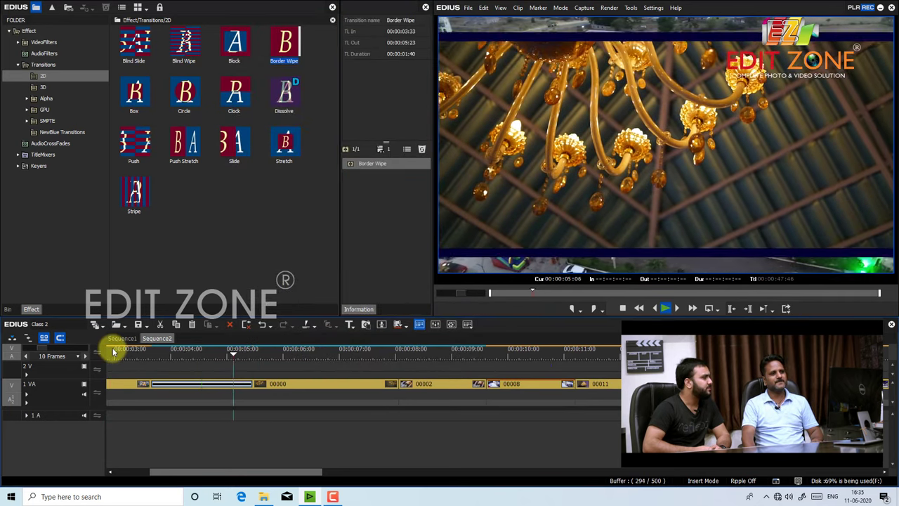
{"action": "left_click", "coordinate": [218, 355]}
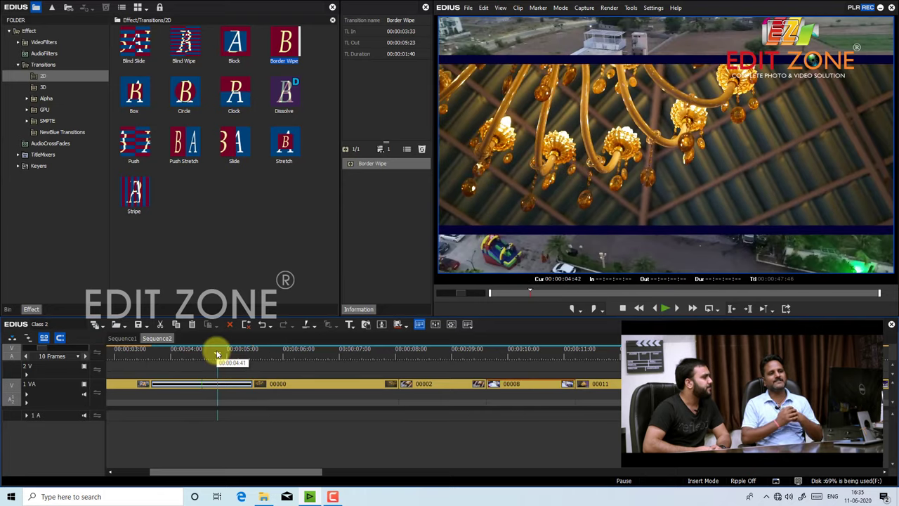
Save the customized Border Wipe as a current user preset named A1.
{"action": "left_click", "coordinate": [372, 166]}
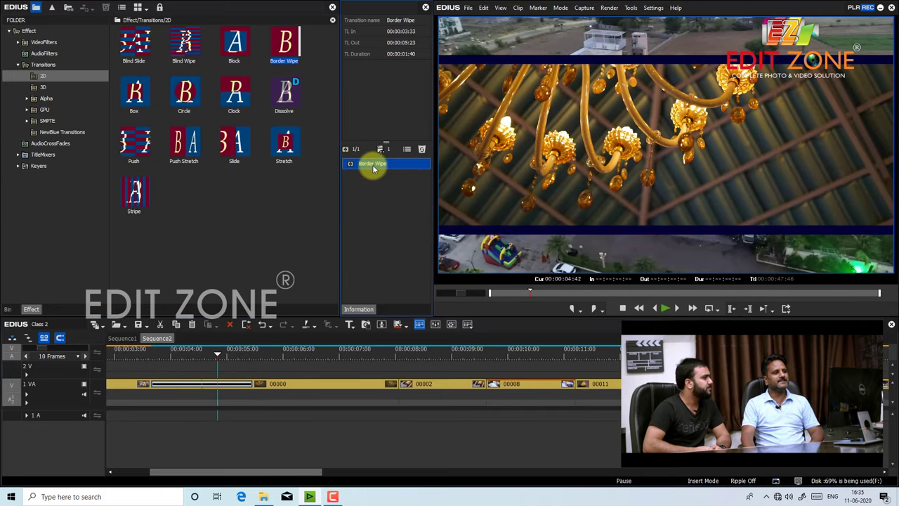
{"action": "right_click", "coordinate": [374, 166]}
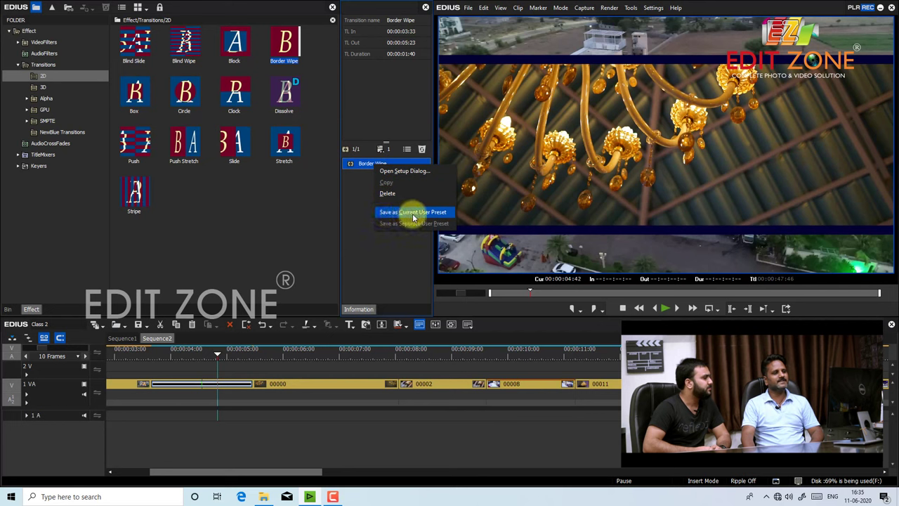
{"action": "left_click", "coordinate": [414, 214]}
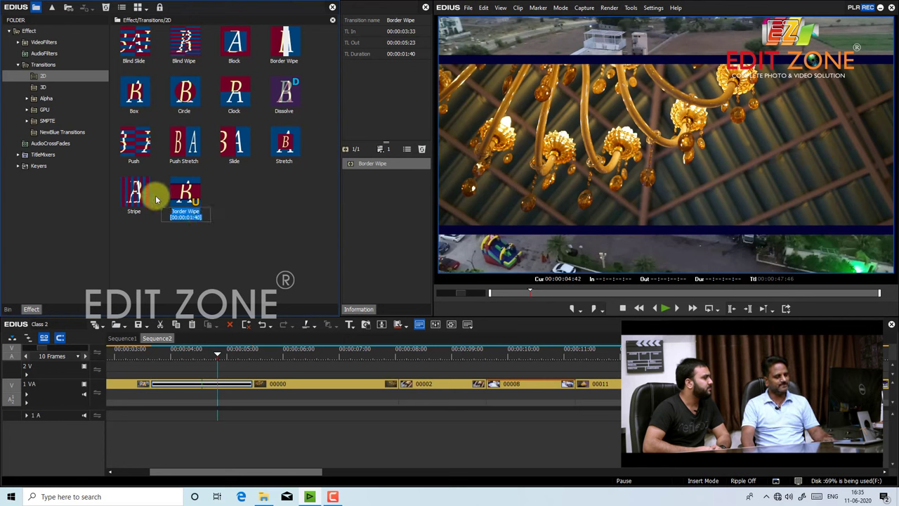
{"action": "type", "text": "A1"}
{"action": "key", "text": "Return"}
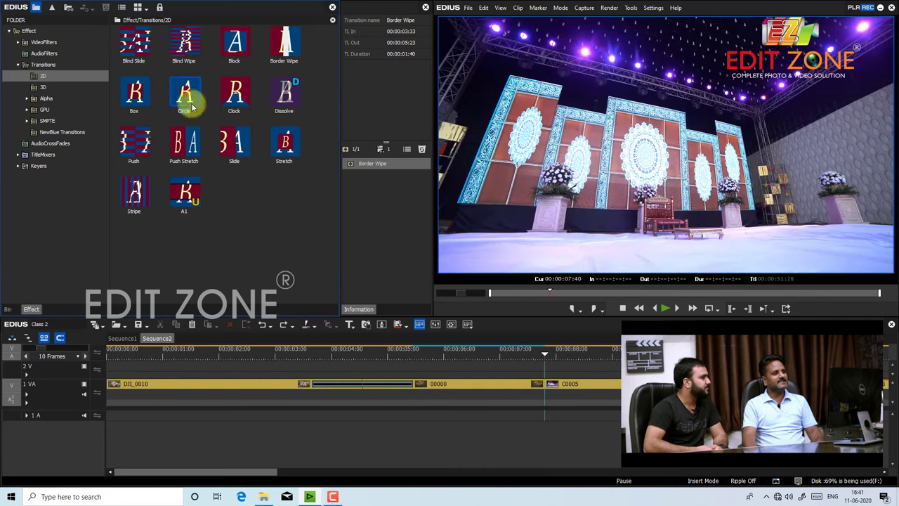
Add the 2D Circle transition between clips 00000 and C0005 and open its settings.
{"action": "left_click_drag", "start_coordinate": [191, 105], "coordinate": [546, 379]}
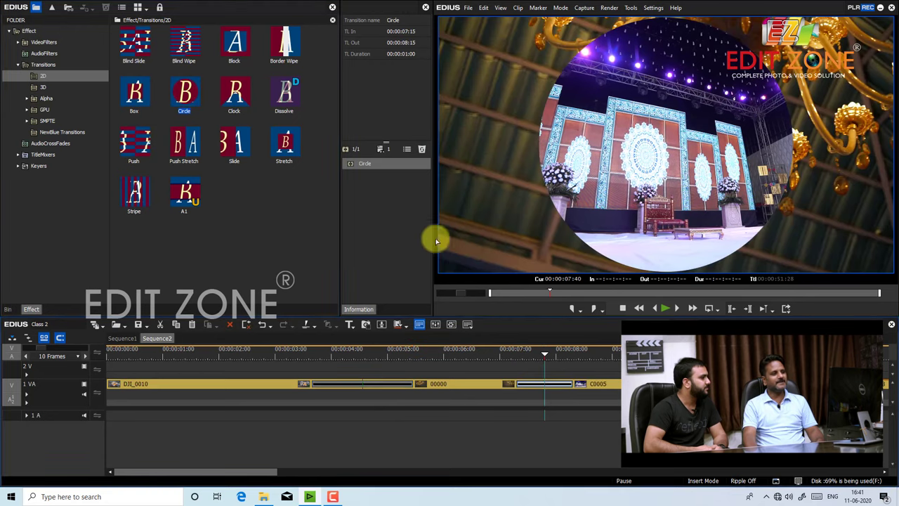
{"action": "double_click", "coordinate": [363, 165]}
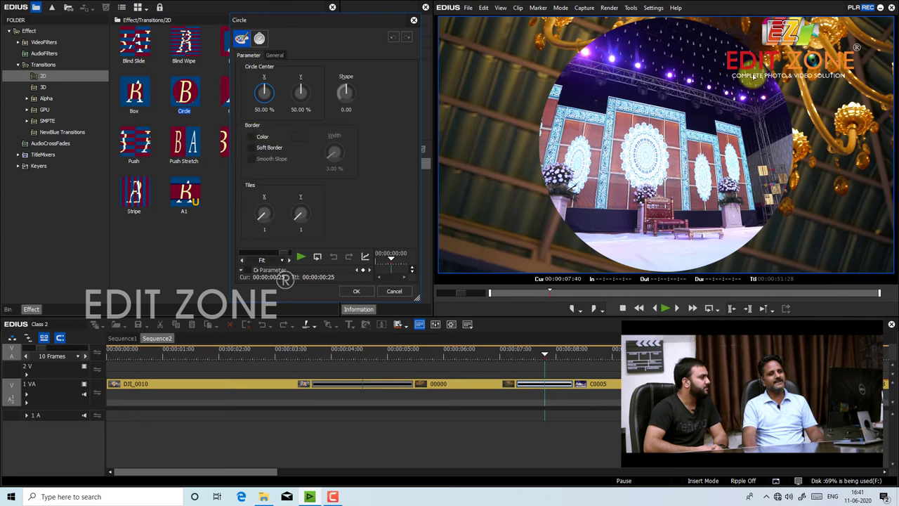
Try a cyan color border on the Circle transition and switch the color border off again.
{"action": "left_click", "coordinate": [252, 136]}
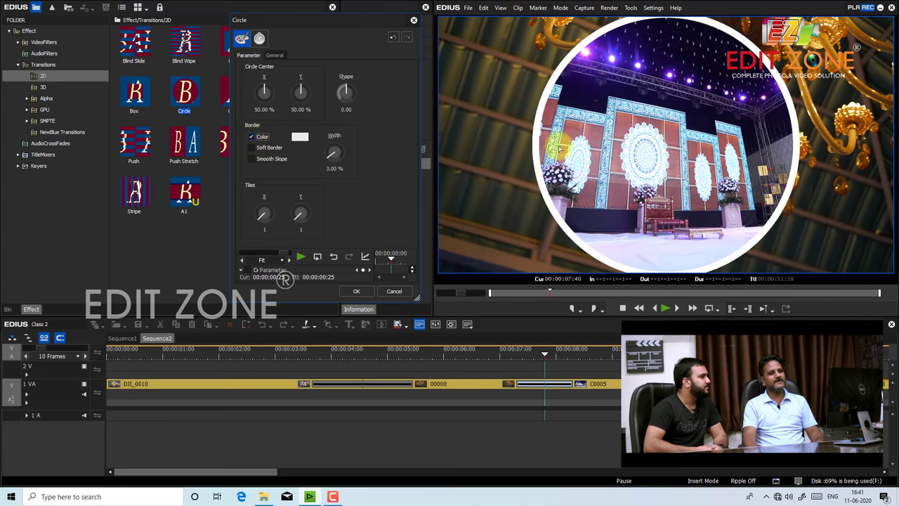
{"action": "left_click", "coordinate": [300, 138]}
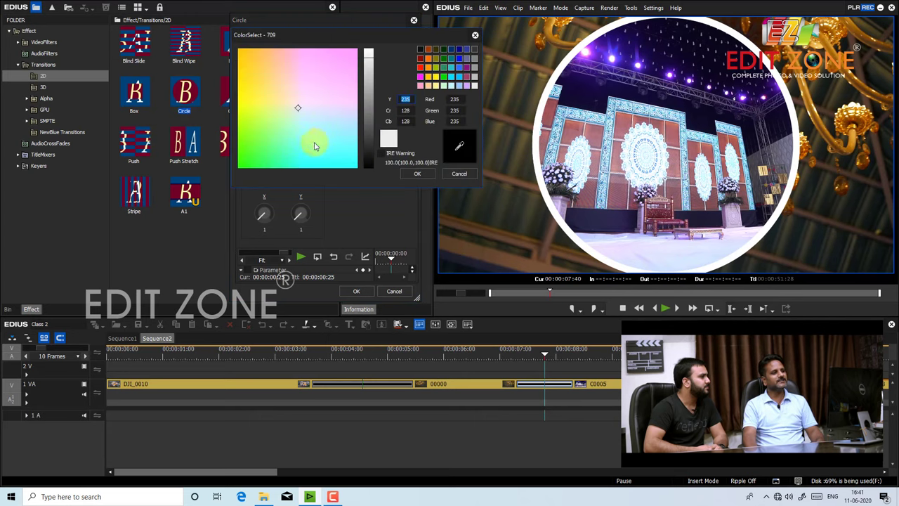
{"action": "left_click", "coordinate": [314, 146]}
{"action": "left_click", "coordinate": [422, 173]}
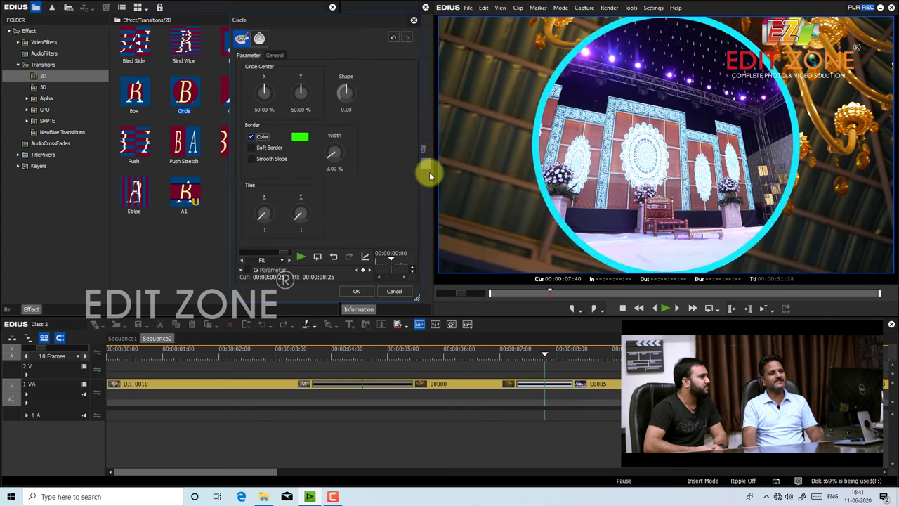
{"action": "left_click", "coordinate": [250, 137]}
Enable a soft border on the Circle transition, set its width to about 46.30 %, and apply the settings.
{"action": "left_click", "coordinate": [252, 149]}
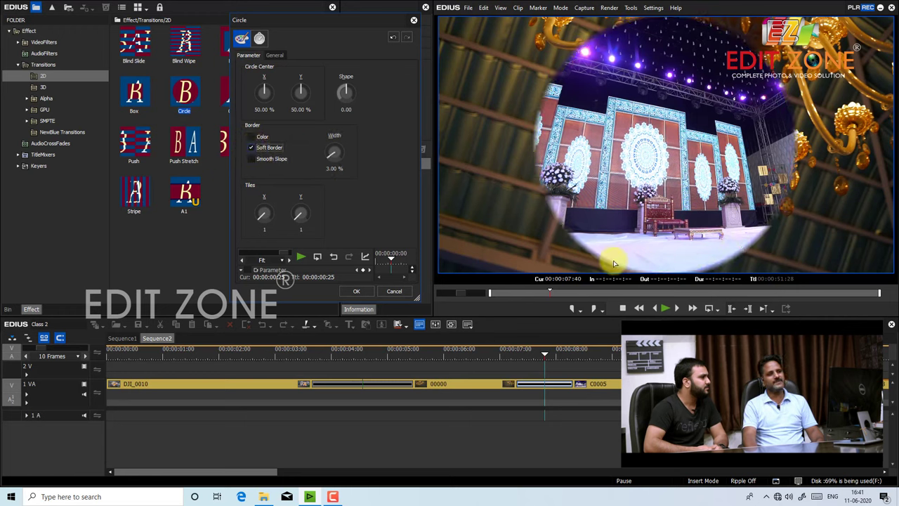
{"action": "left_click_drag", "start_coordinate": [332, 153], "coordinate": [317, 163]}
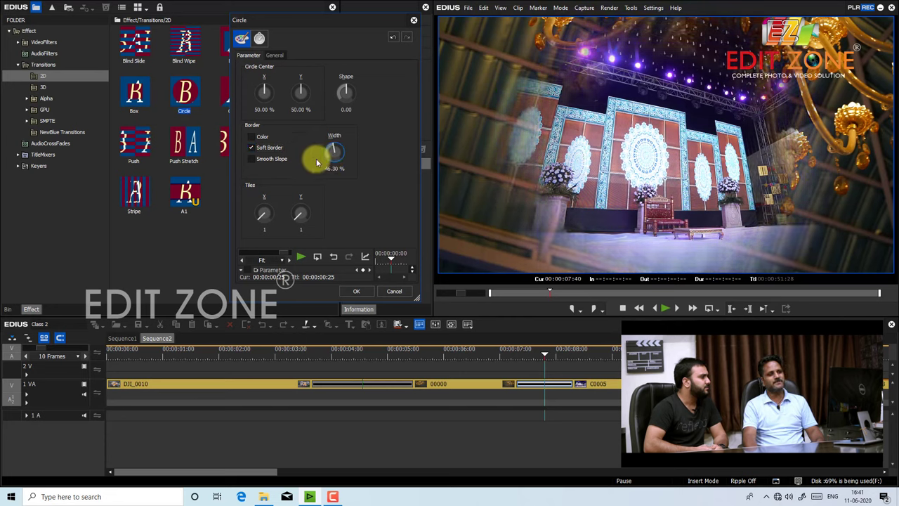
{"action": "left_click", "coordinate": [354, 292]}
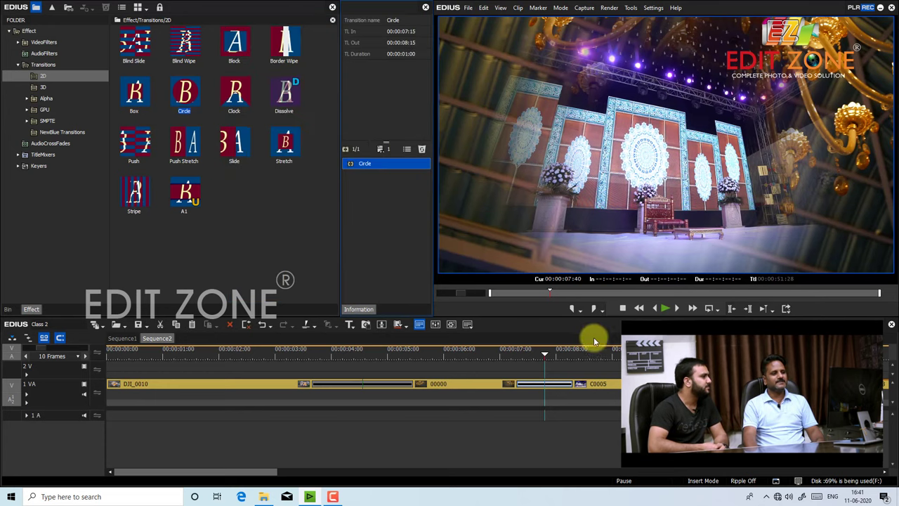
Add the 2D Clock transition at the cut near 00:00:11:20 and choose the second sweep style in its settings.
{"action": "left_click_drag", "start_coordinate": [234, 95], "coordinate": [594, 310]}
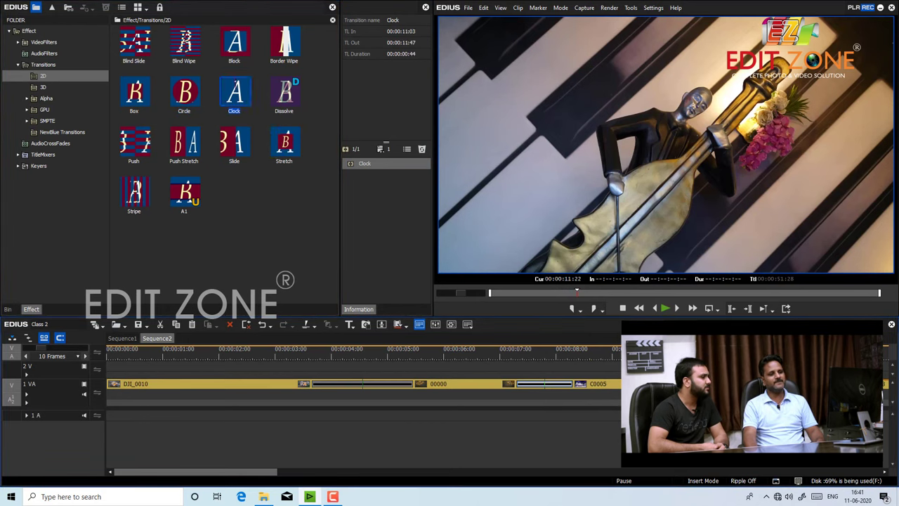
{"action": "double_click", "coordinate": [395, 161]}
{"action": "left_click", "coordinate": [272, 101]}
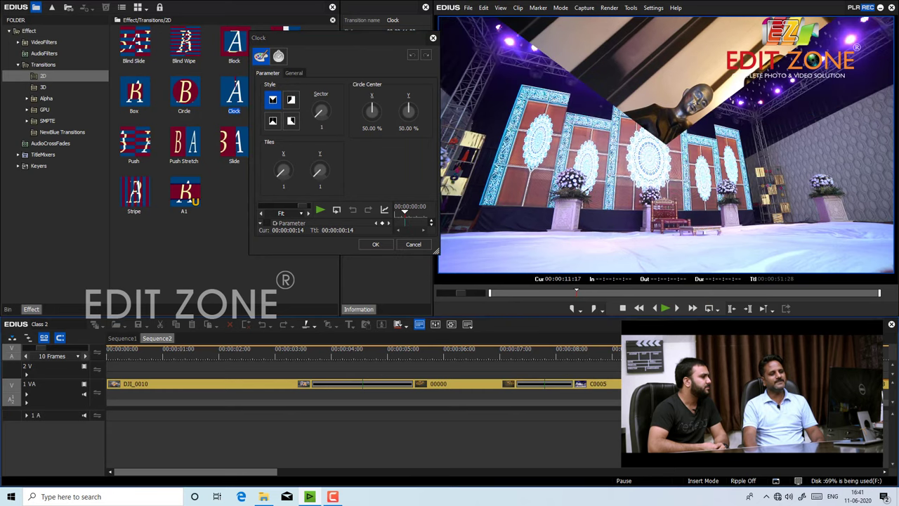
{"action": "left_click", "coordinate": [291, 101]}
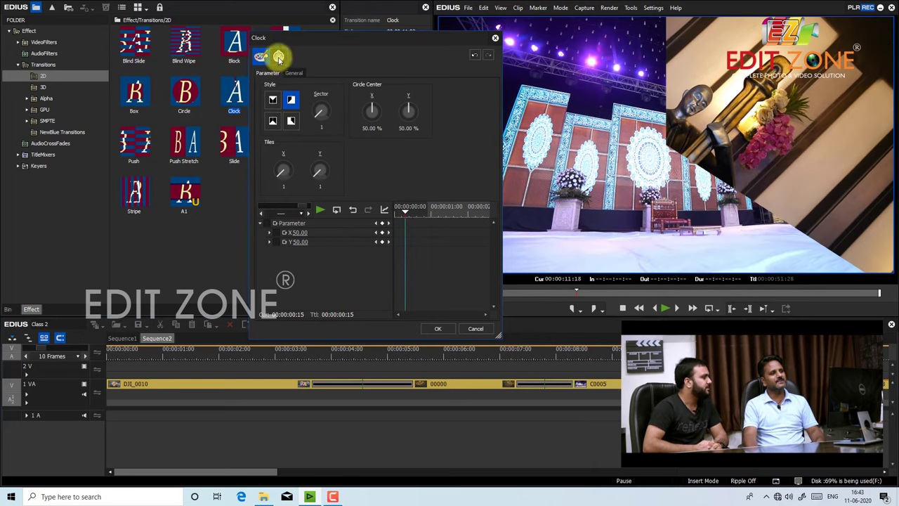
Add a Progress keyframe of 50.00 % to the Clock transition's timing, move it close to the start, and apply the settings.
{"action": "left_click", "coordinate": [279, 56]}
{"action": "left_click_drag", "start_coordinate": [421, 152], "coordinate": [444, 170]}
{"action": "left_click_drag", "start_coordinate": [431, 169], "coordinate": [441, 169]}
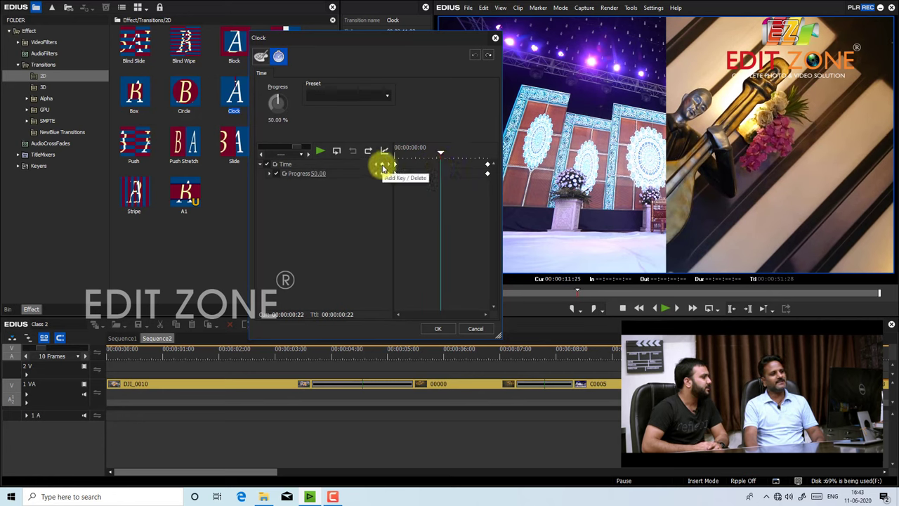
{"action": "left_click", "coordinate": [383, 168]}
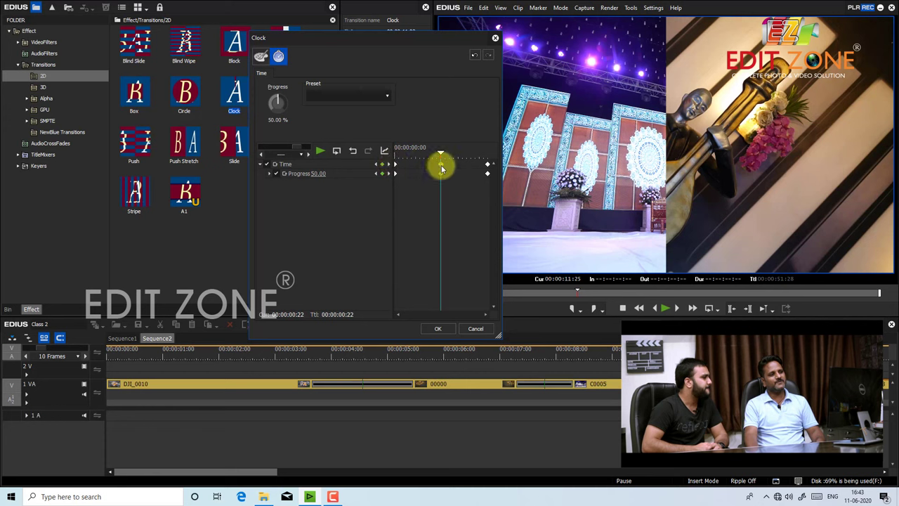
{"action": "left_click_drag", "start_coordinate": [440, 168], "coordinate": [387, 153]}
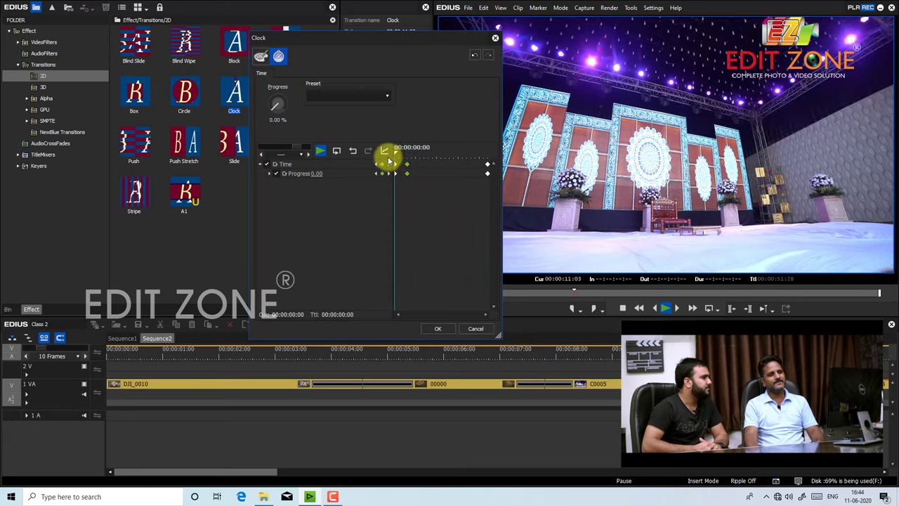
{"action": "left_click", "coordinate": [438, 328]}
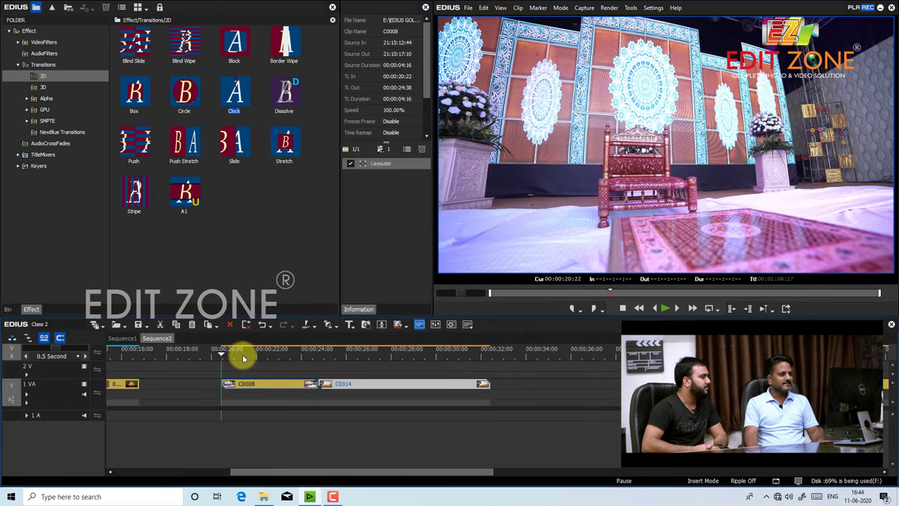
Add a 2D Dissolve transition at the cut between clips C0008 and C0014.
{"action": "left_click_drag", "start_coordinate": [241, 354], "coordinate": [397, 343]}
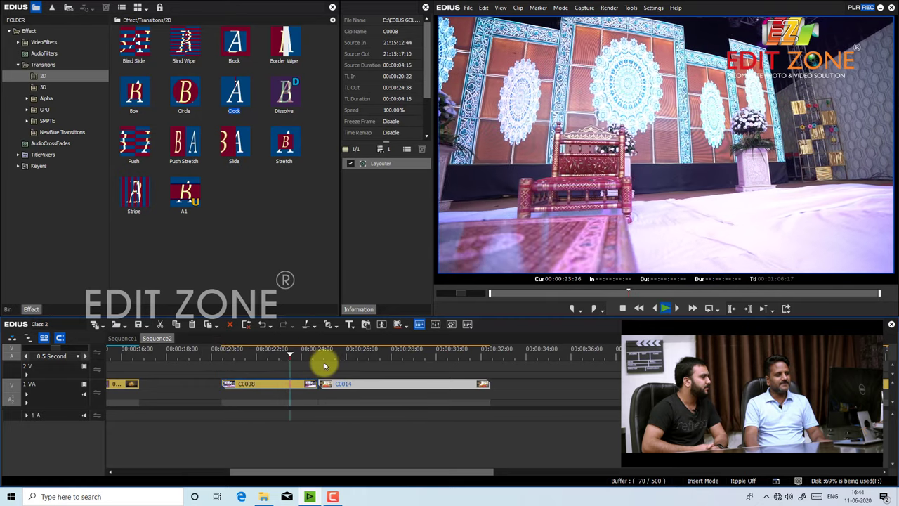
{"action": "scroll", "coordinate": [326, 362], "scroll_direction": "up", "scroll_amount": 2}
{"action": "left_click_drag", "start_coordinate": [284, 92], "coordinate": [403, 386]}
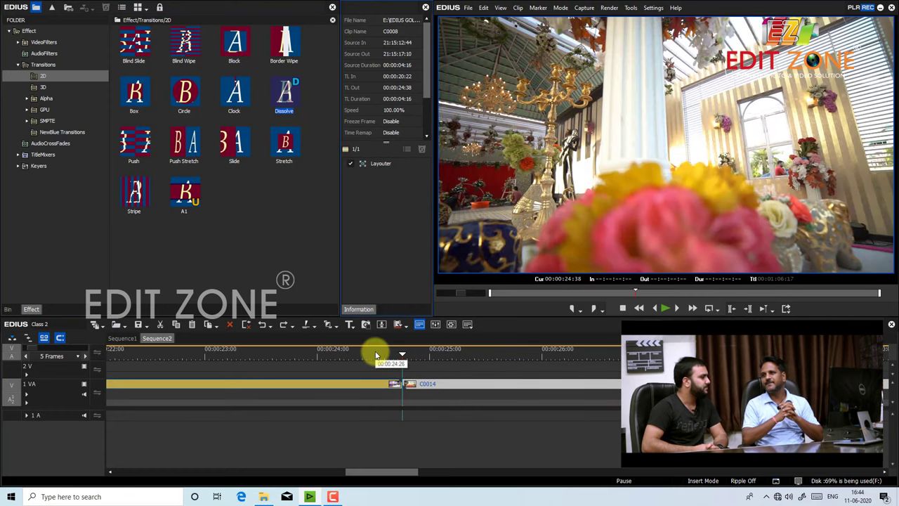
{"action": "mouse_move", "coordinate": [376, 356]}
{"action": "left_mouse_down"}
{"action": "mouse_move", "coordinate": [381, 396]}
{"action": "mouse_move", "coordinate": [361, 406]}
{"action": "mouse_move", "coordinate": [469, 401]}
{"action": "mouse_move", "coordinate": [510, 384]}
{"action": "mouse_move", "coordinate": [502, 382]}
{"action": "left_mouse_up"}
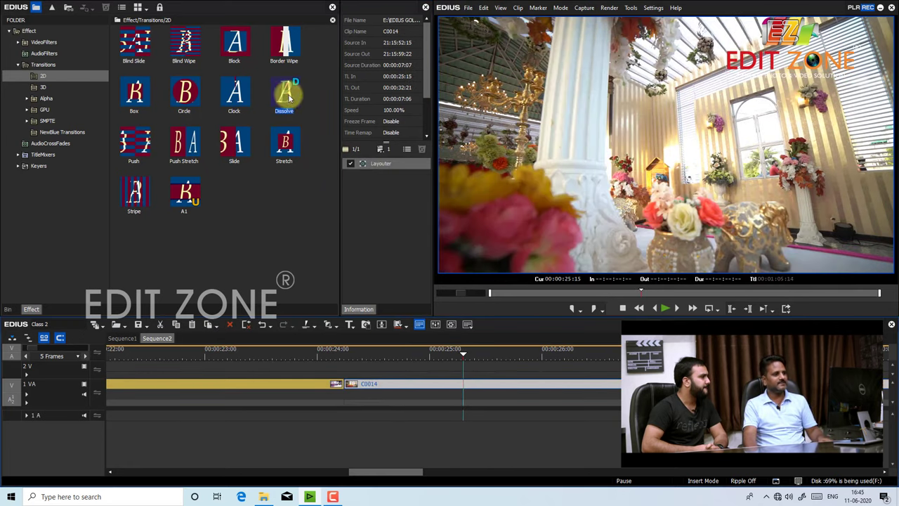
{"action": "left_click_drag", "start_coordinate": [288, 99], "coordinate": [340, 383]}
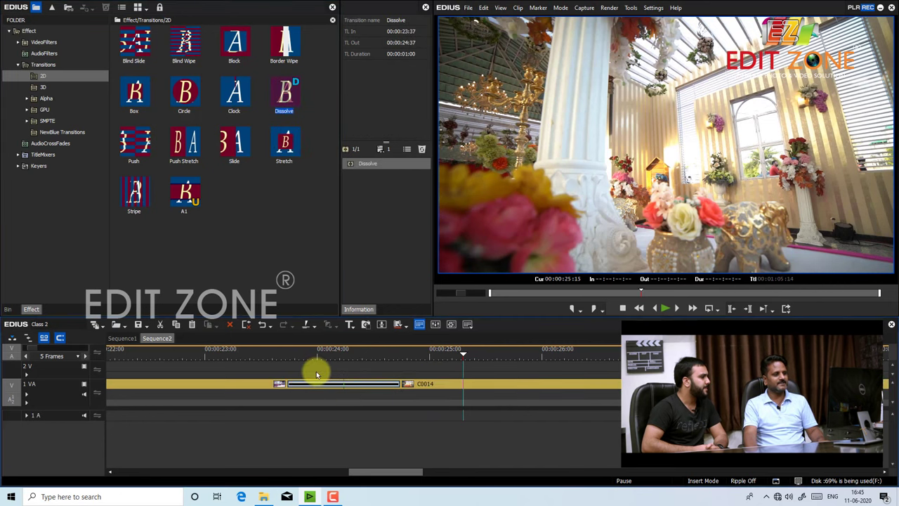
Play back the Dissolve between C0008 and C0014 from about 00:00:23:00.
{"action": "left_click", "coordinate": [214, 352]}
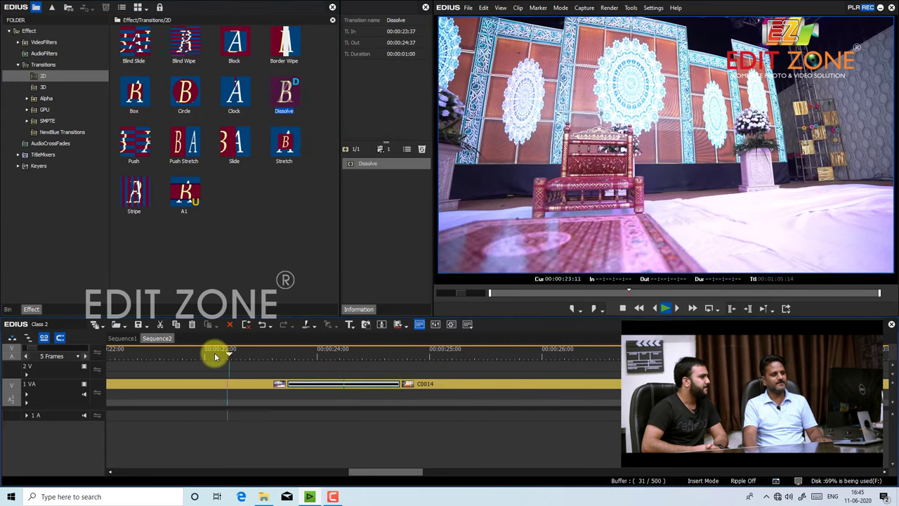
{"action": "key", "text": "space"}
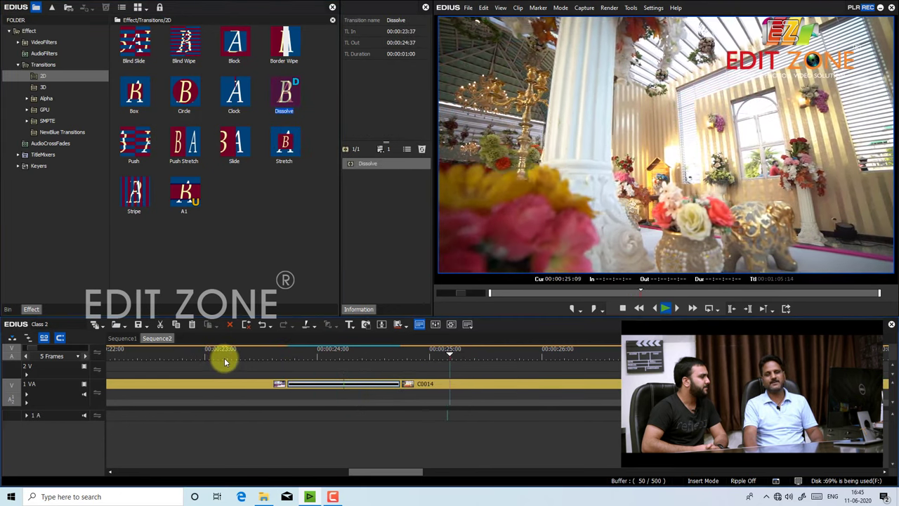
{"action": "key", "text": "space"}
{"action": "key", "text": "ctrl+0"}
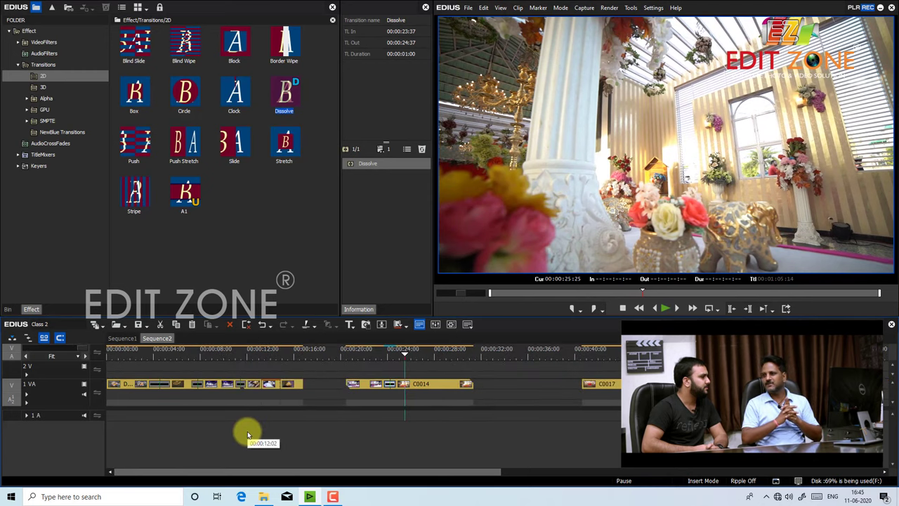
Play the run of short clips in Sequence1 from 00:00:07:08 to examine its finished edit.
{"action": "left_click", "coordinate": [122, 338]}
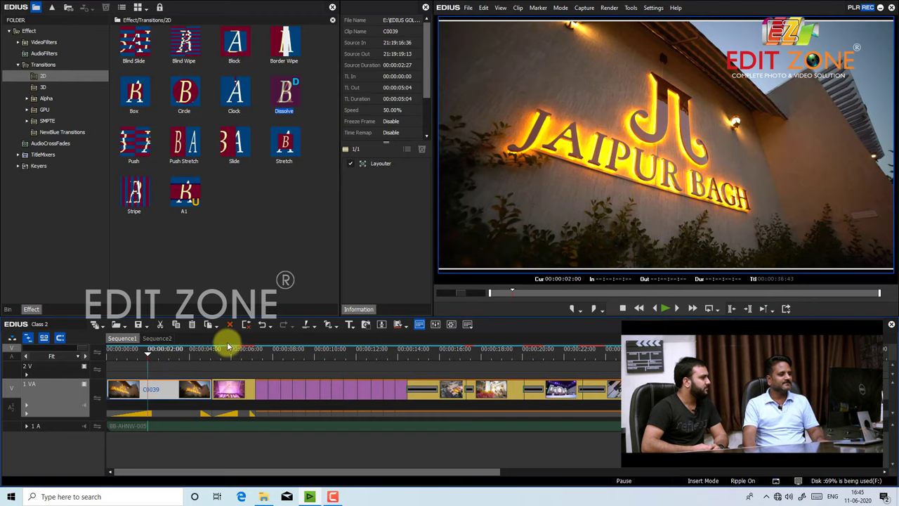
{"action": "left_click", "coordinate": [250, 355]}
{"action": "left_click_drag", "start_coordinate": [250, 355], "coordinate": [255, 353]}
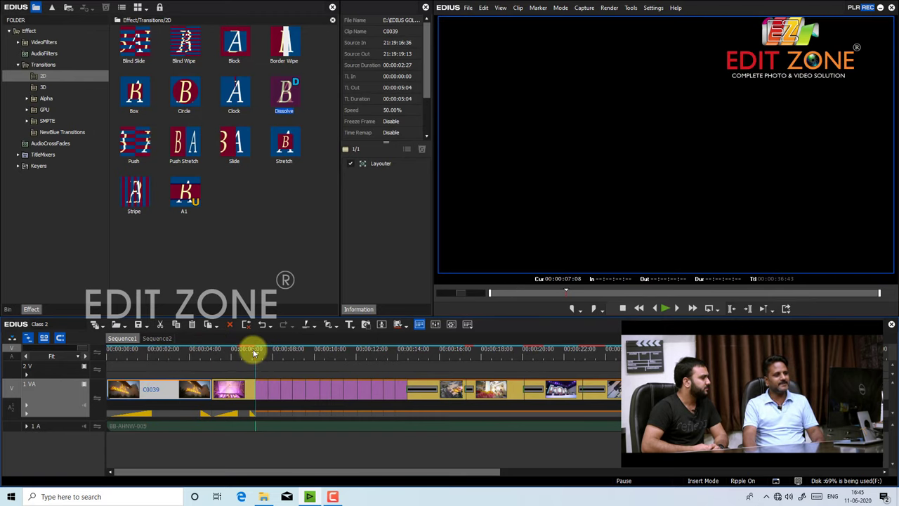
{"action": "key", "text": "space"}
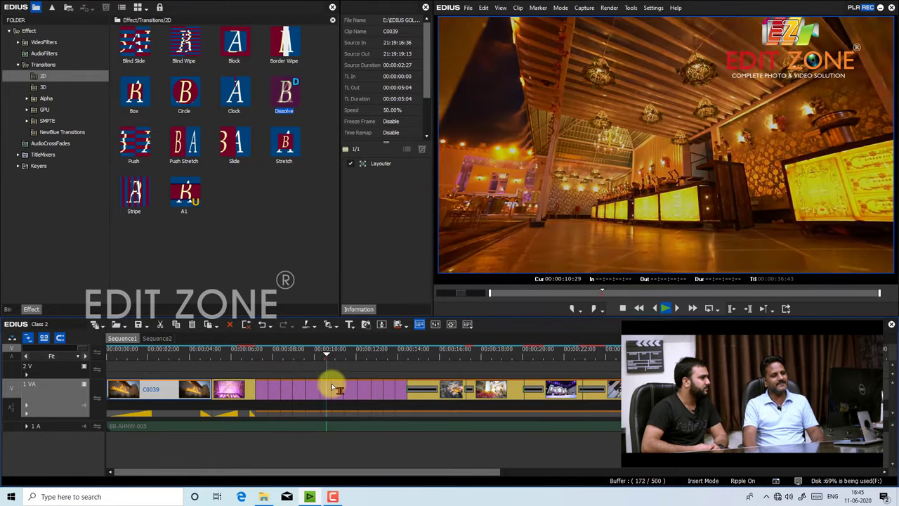
{"action": "key", "text": "space"}
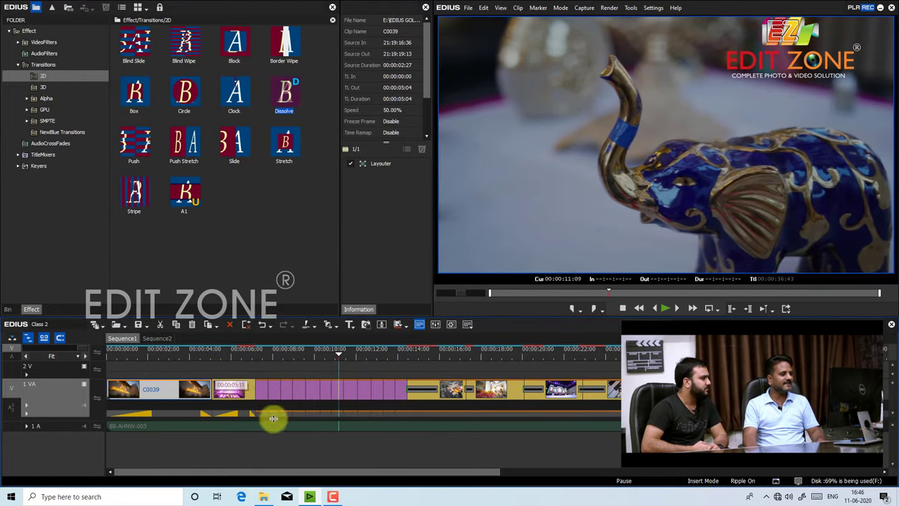
{"action": "scroll", "coordinate": [214, 378], "scroll_direction": "down", "scroll_amount": 3}
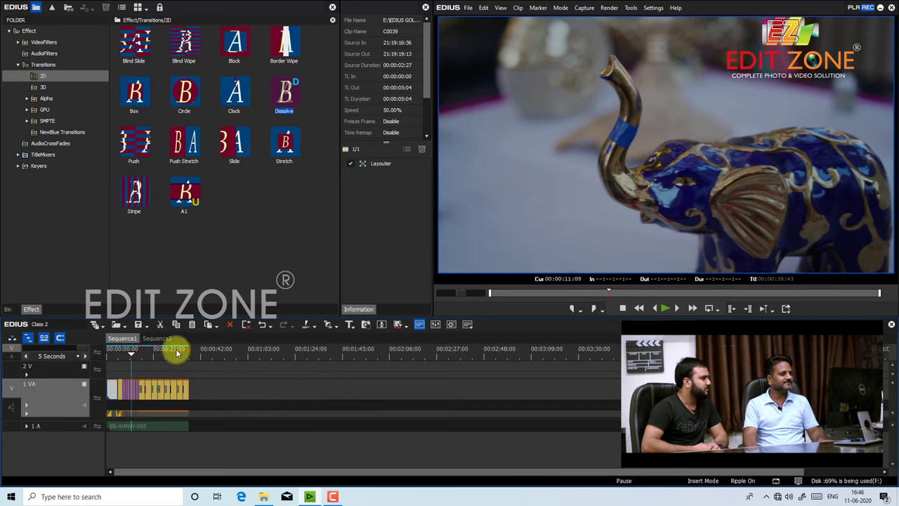
In Sequence2, move clip C0017 on track 1 VA directly against the end of C0014.
{"action": "left_click", "coordinate": [163, 339]}
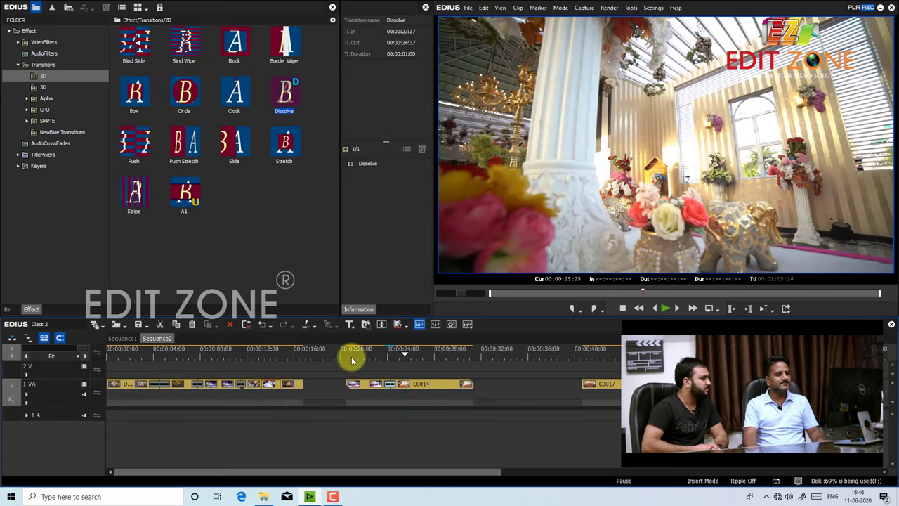
{"action": "left_click", "coordinate": [351, 358]}
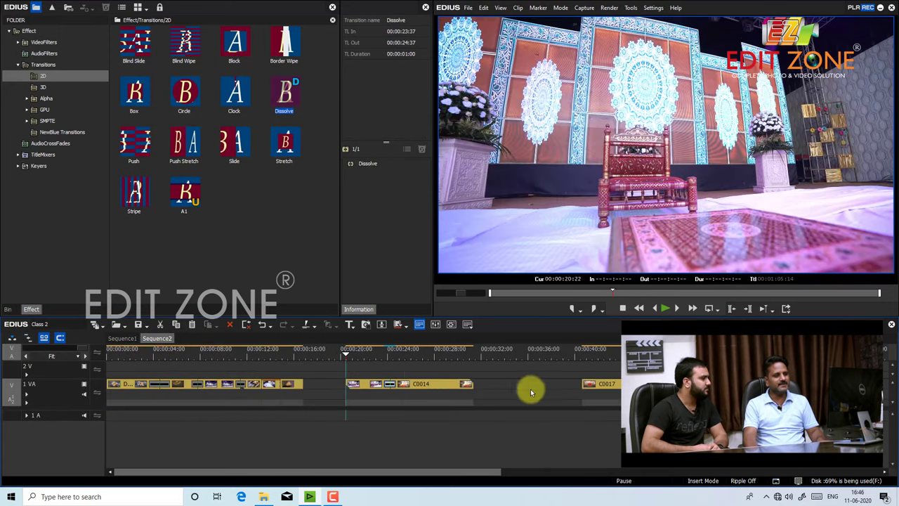
{"action": "left_click", "coordinate": [582, 351]}
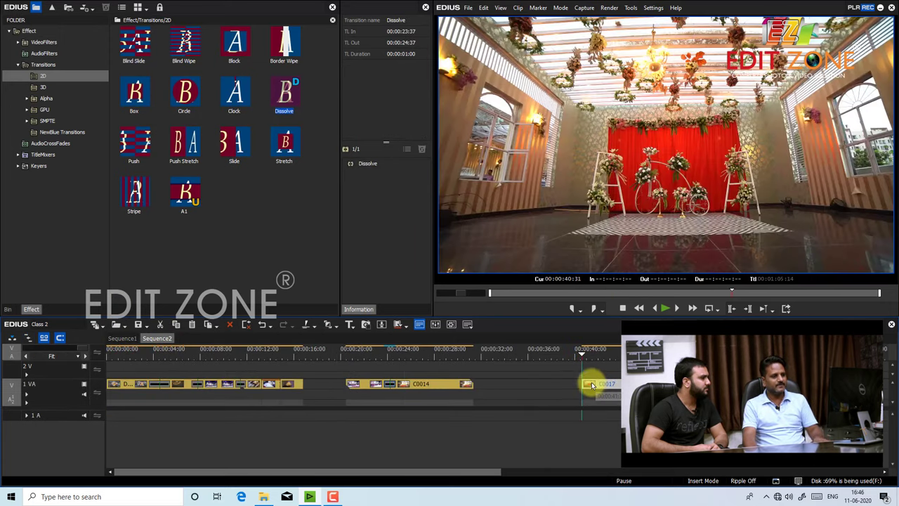
{"action": "left_click_drag", "start_coordinate": [590, 381], "coordinate": [499, 374]}
{"action": "left_click", "coordinate": [475, 352]}
{"action": "scroll", "coordinate": [498, 359], "scroll_direction": "up", "scroll_amount": 5}
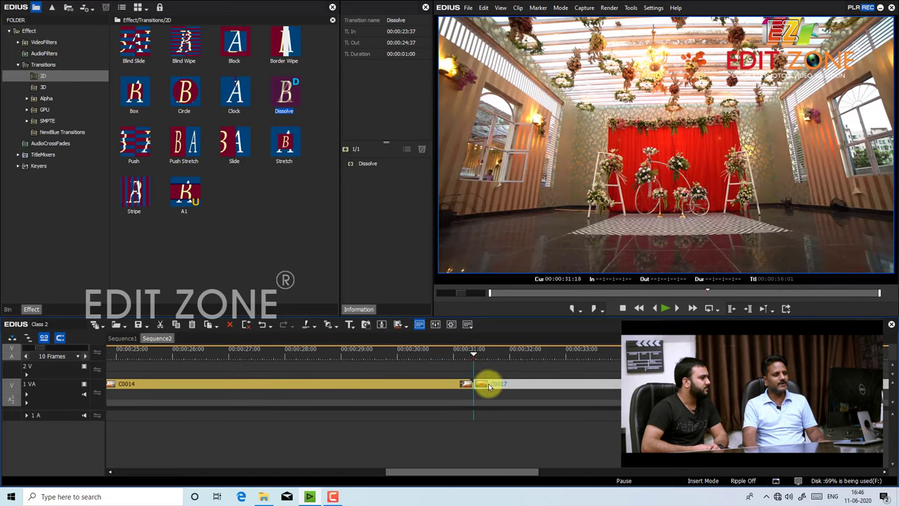
Fade in C0017 on the transparency line of track 1 VA: add a point at 00:00:33:02 and lower the clip's start to the minimum.
{"action": "left_click", "coordinate": [482, 385]}
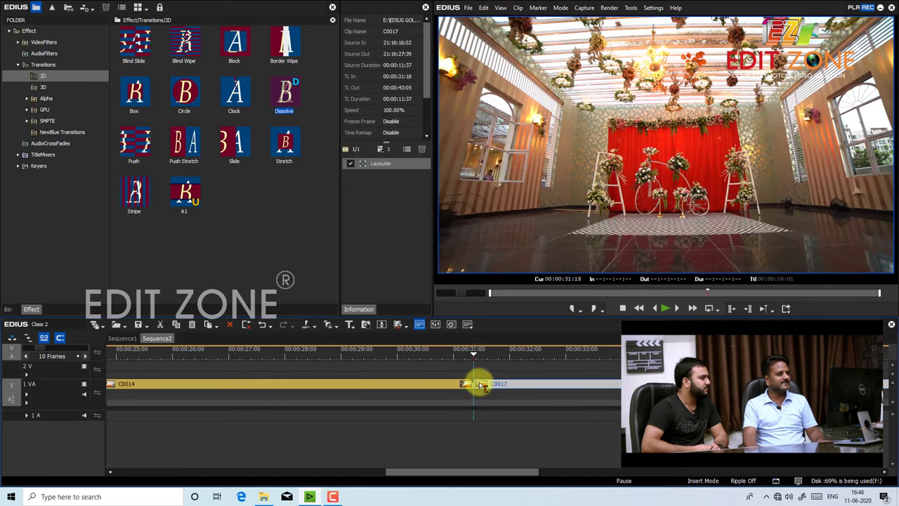
{"action": "left_click", "coordinate": [28, 405]}
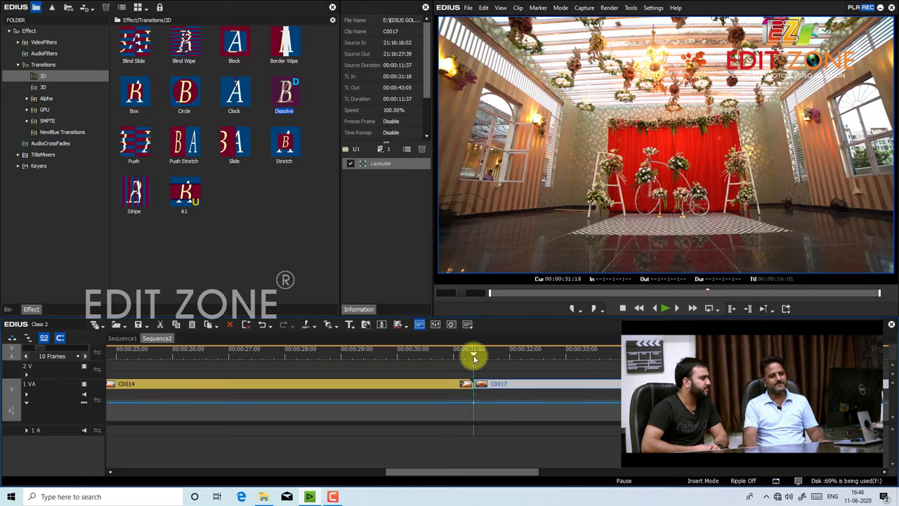
{"action": "mouse_move", "coordinate": [474, 356]}
{"action": "left_mouse_down"}
{"action": "mouse_move", "coordinate": [619, 361]}
{"action": "mouse_move", "coordinate": [473, 365]}
{"action": "left_mouse_up"}
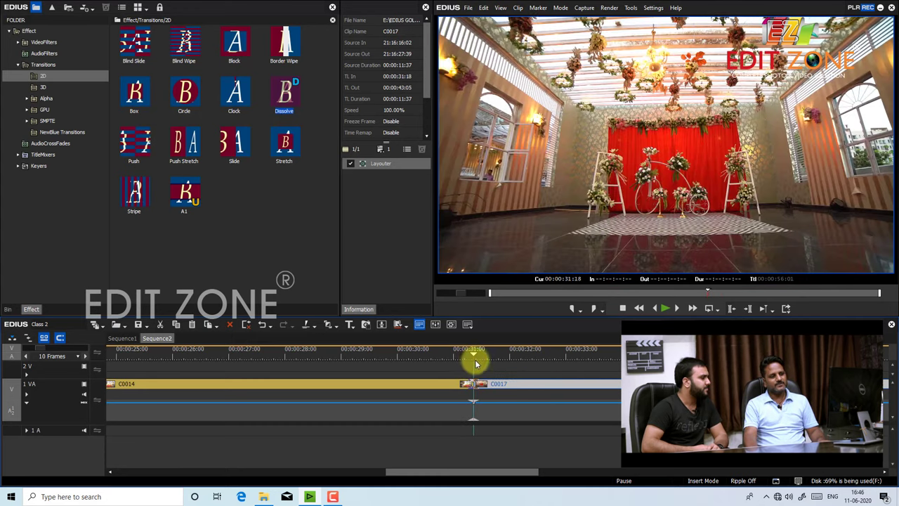
{"action": "left_click_drag", "start_coordinate": [527, 365], "coordinate": [568, 358]}
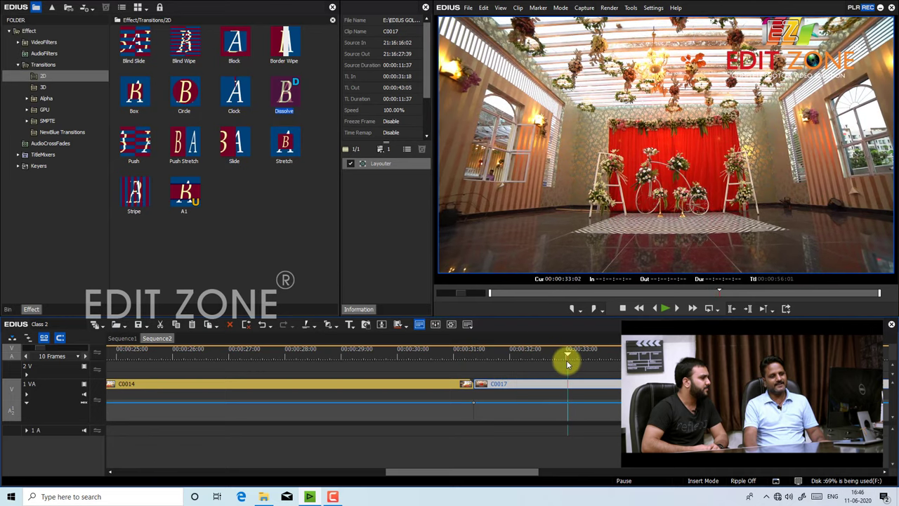
{"action": "left_click", "coordinate": [554, 406]}
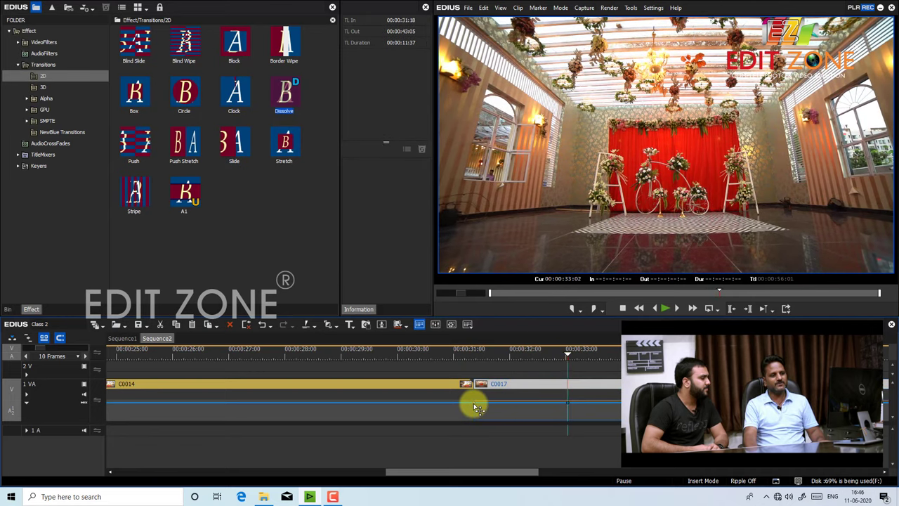
{"action": "left_click_drag", "start_coordinate": [477, 406], "coordinate": [476, 419]}
Fade out C0014 with a transparency point about 1.6 seconds before its end, lower the end to the minimum, and play back the fade.
{"action": "left_click", "coordinate": [370, 352]}
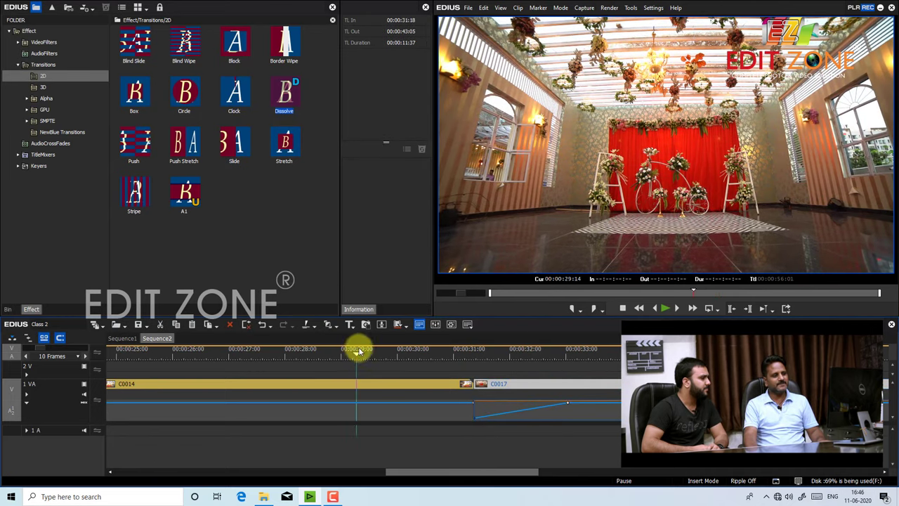
{"action": "left_click", "coordinate": [383, 405]}
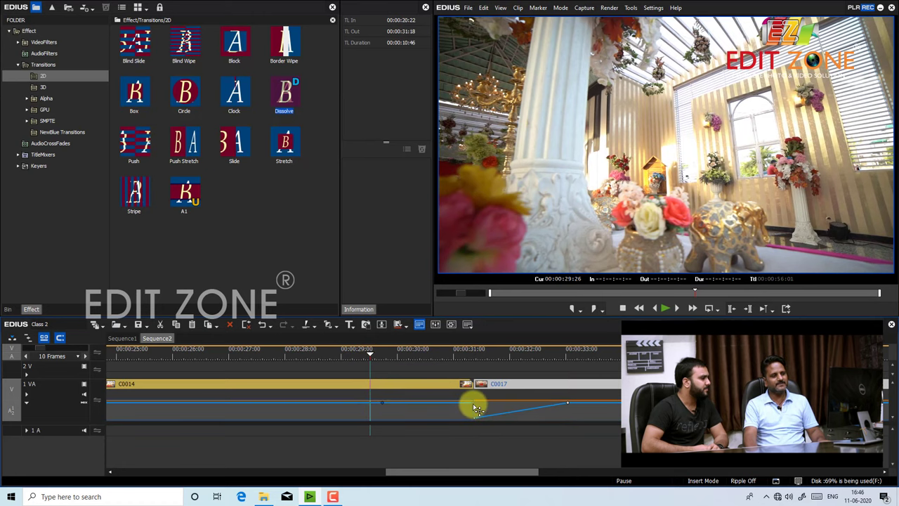
{"action": "left_click_drag", "start_coordinate": [475, 407], "coordinate": [482, 431]}
{"action": "left_click", "coordinate": [269, 352]}
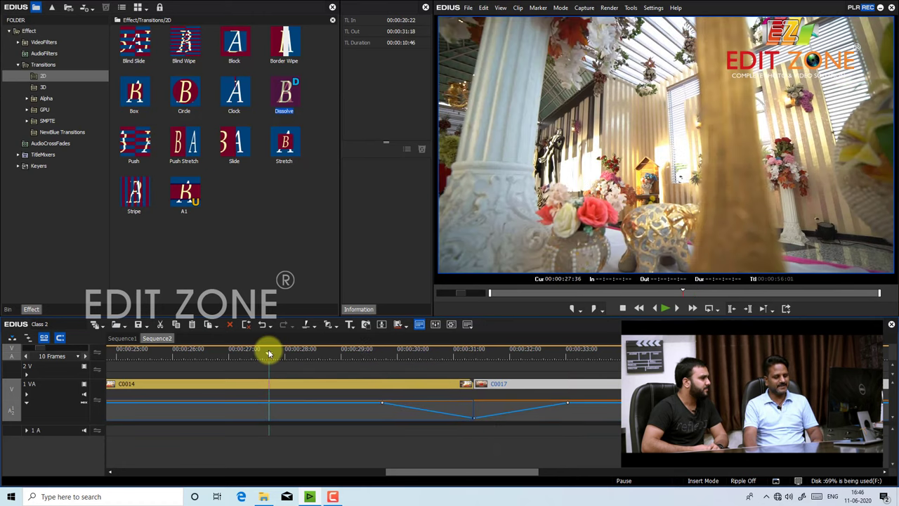
{"action": "key", "text": "space"}
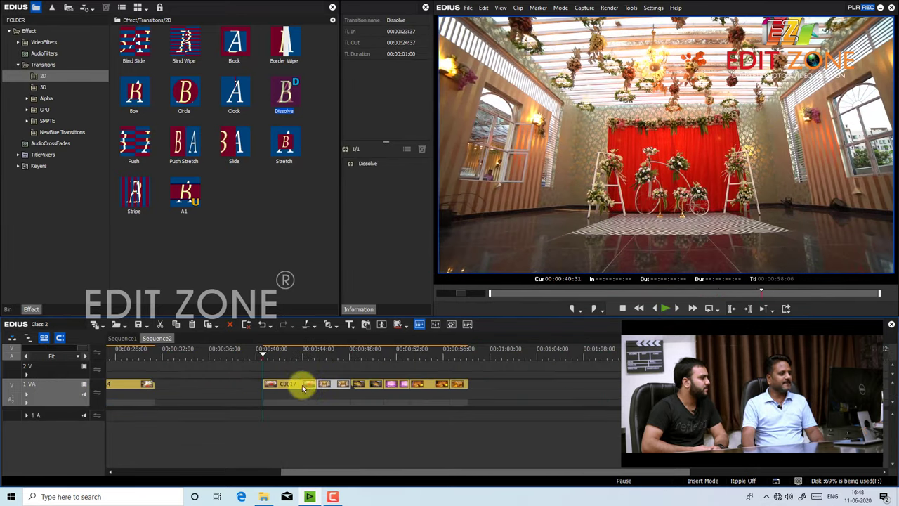
Fade in C0017 on the transparency line of track 1 VA: add a point at 00:00:41:34 and lower the clip's start to 0%.
{"action": "mouse_move", "coordinate": [275, 350]}
{"action": "left_mouse_down"}
{"action": "mouse_move", "coordinate": [317, 361]}
{"action": "mouse_move", "coordinate": [274, 365]}
{"action": "left_mouse_up"}
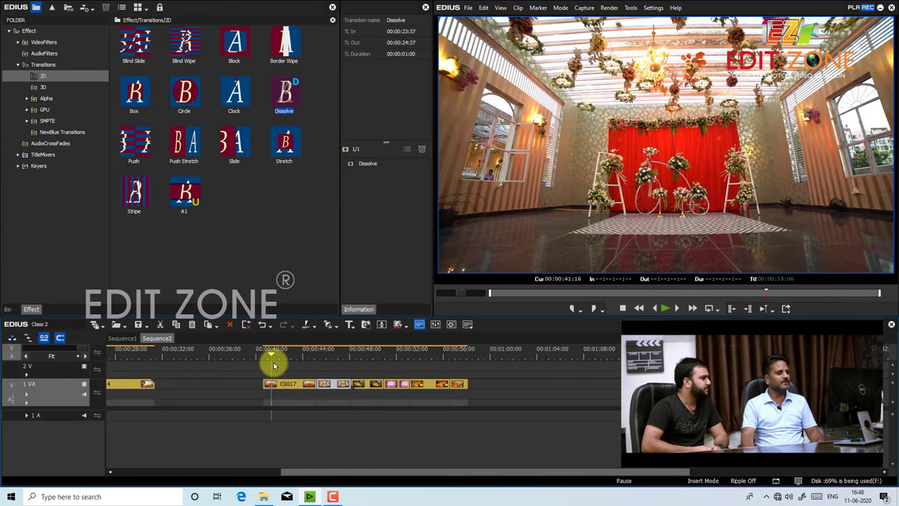
{"action": "left_click", "coordinate": [27, 404]}
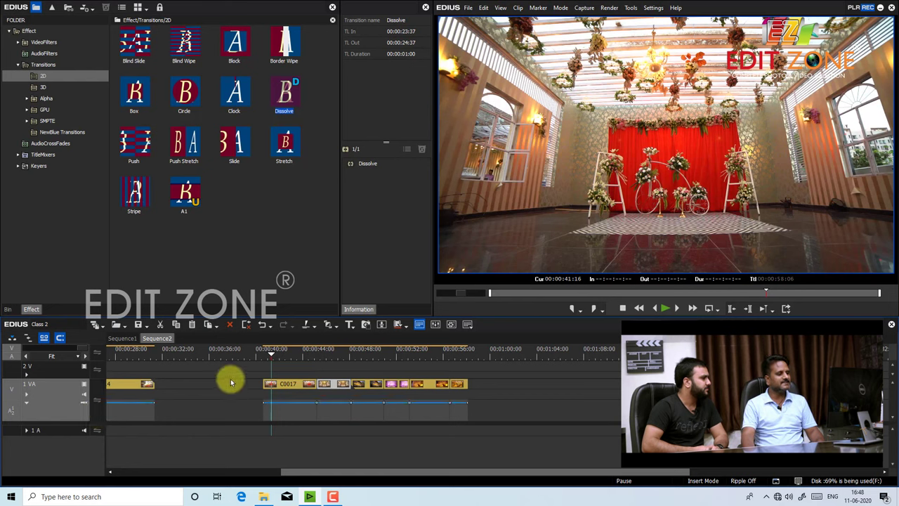
{"action": "scroll", "coordinate": [291, 368], "scroll_direction": "up", "scroll_amount": 3}
{"action": "left_click", "coordinate": [234, 353]}
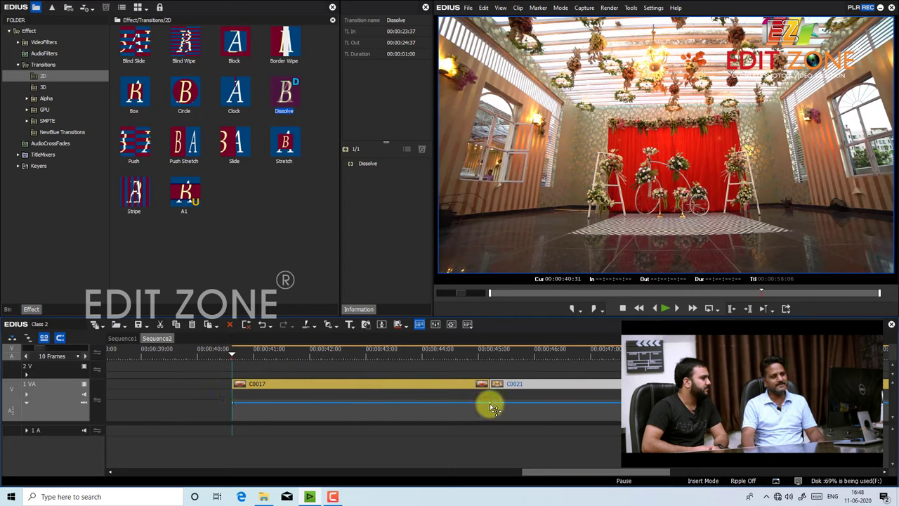
{"action": "left_click_drag", "start_coordinate": [228, 350], "coordinate": [292, 363]}
{"action": "left_click", "coordinate": [291, 402]}
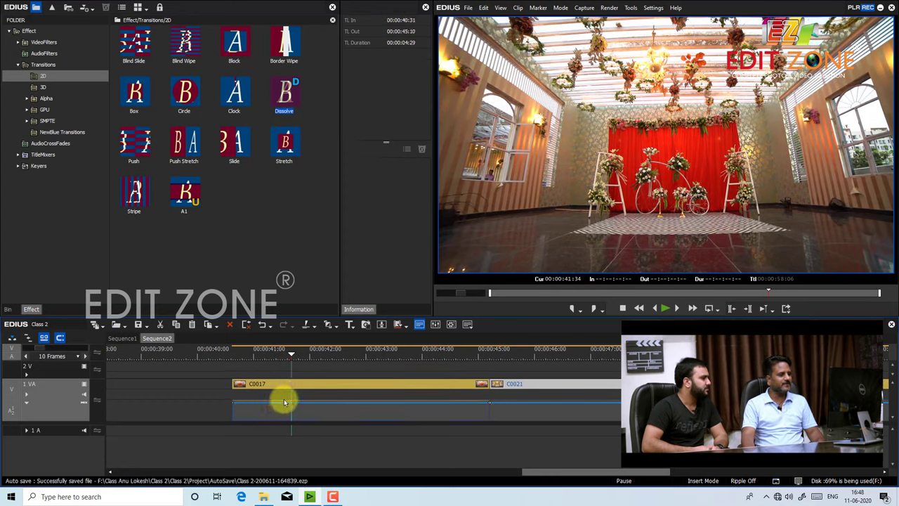
{"action": "left_click_drag", "start_coordinate": [234, 404], "coordinate": [234, 425]}
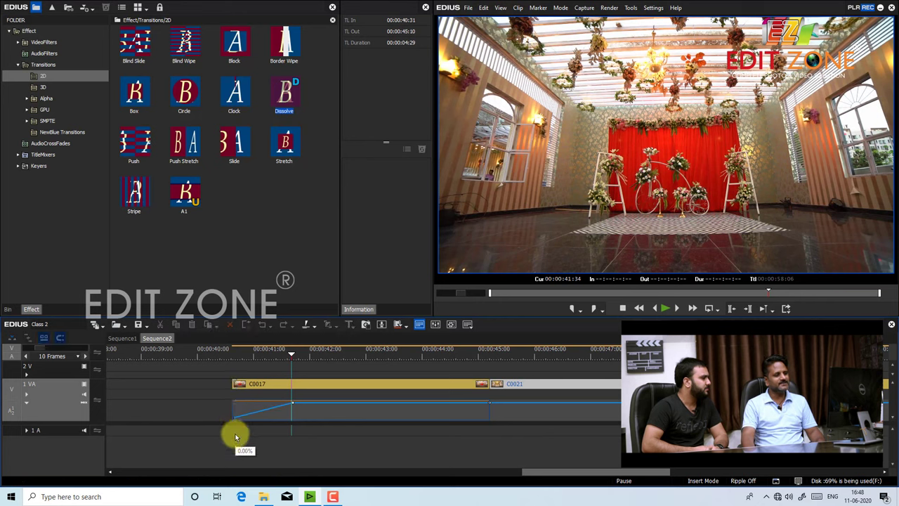
Fade out C0017 over about its last 0.9 seconds and fade in C0021 over about 0.7 seconds, and play back the fades.
{"action": "left_click", "coordinate": [446, 414]}
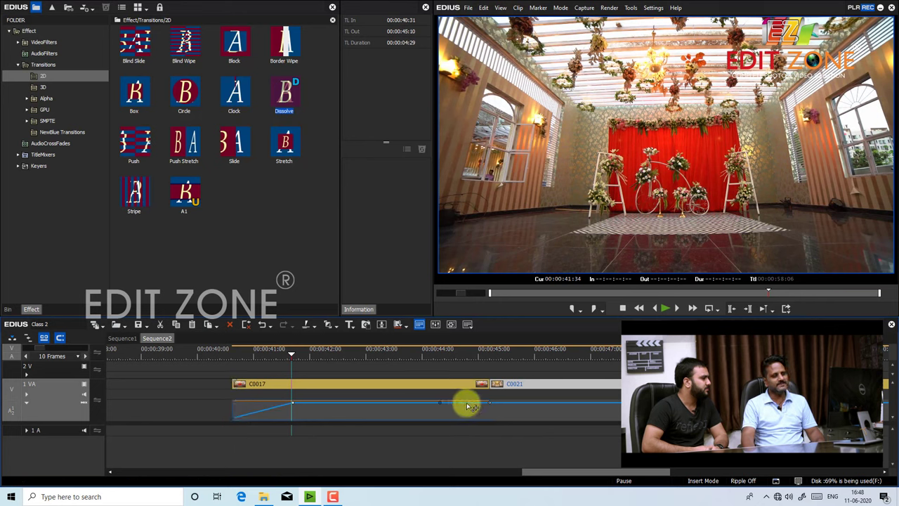
{"action": "left_click_drag", "start_coordinate": [490, 403], "coordinate": [512, 411]}
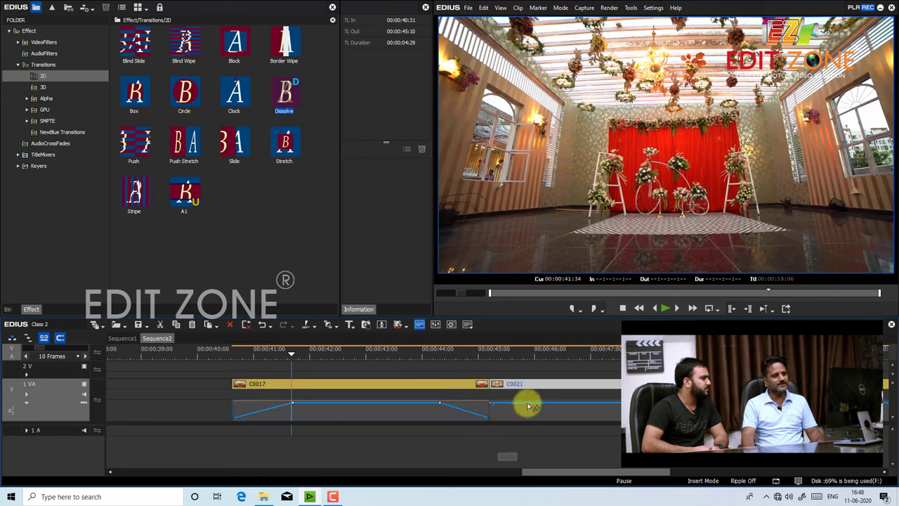
{"action": "left_click", "coordinate": [529, 406]}
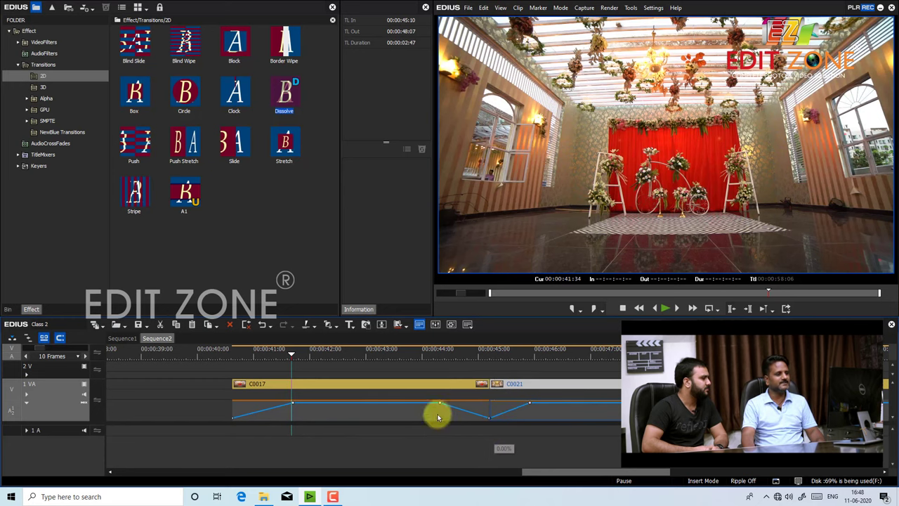
{"action": "left_click", "coordinate": [235, 350]}
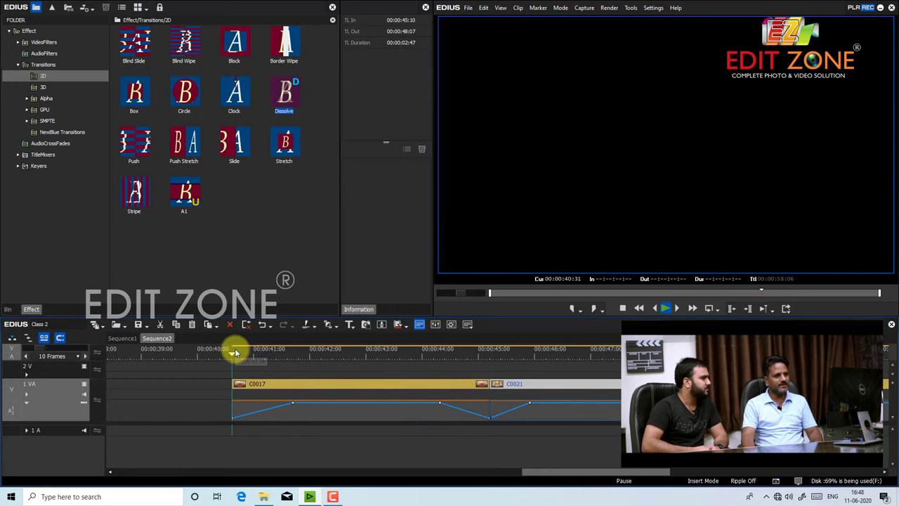
{"action": "key", "text": "space"}
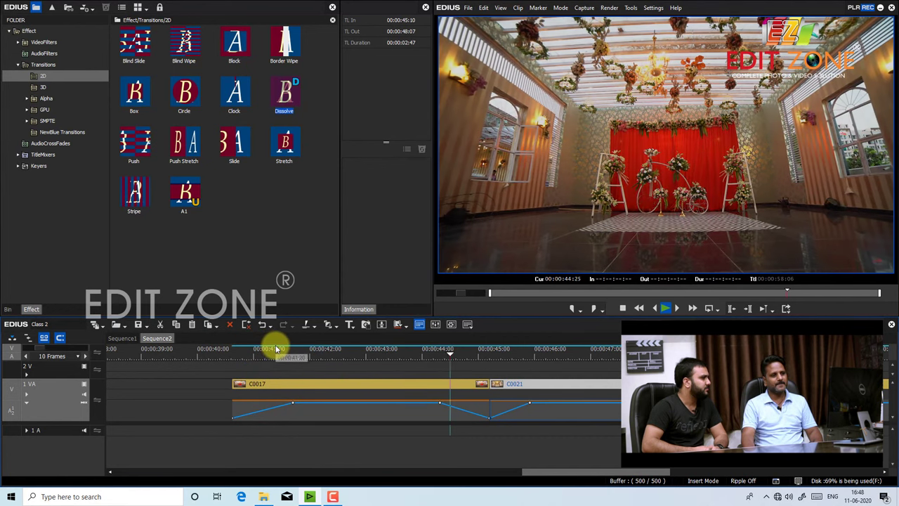
{"action": "key", "text": "space"}
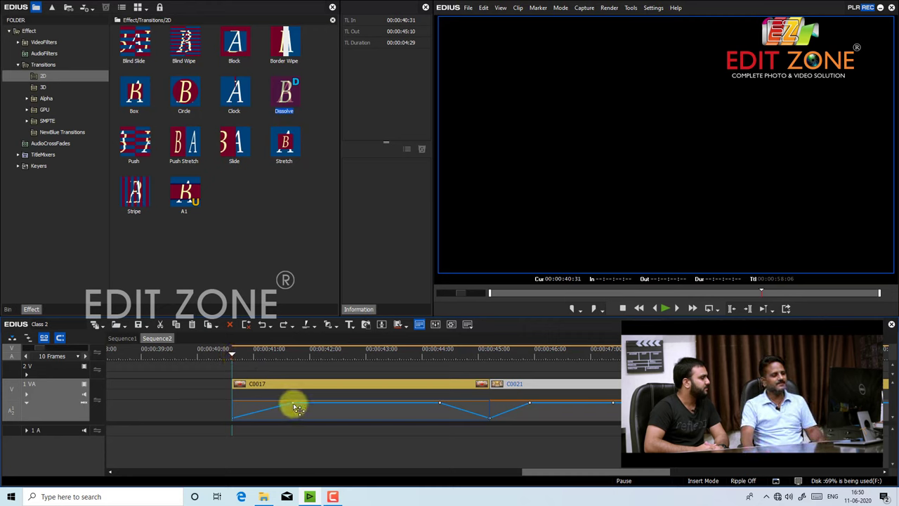
Shorten C0017's fade-in and add alternating full and minimum transparency points to make a zigzag flicker, and play it back.
{"action": "left_click_drag", "start_coordinate": [298, 408], "coordinate": [256, 402]}
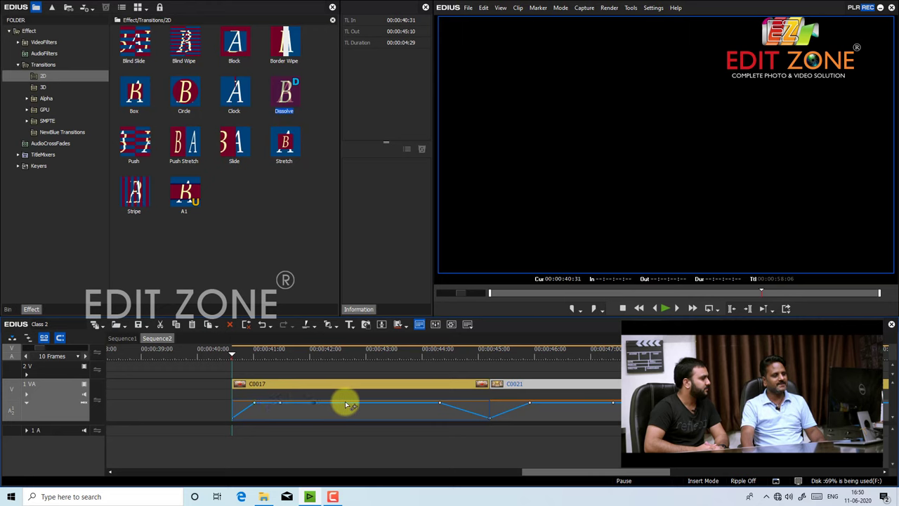
{"action": "mouse_move", "coordinate": [267, 406]}
{"action": "left_mouse_down"}
{"action": "mouse_move", "coordinate": [269, 417]}
{"action": "mouse_move", "coordinate": [302, 428]}
{"action": "mouse_move", "coordinate": [335, 417]}
{"action": "mouse_move", "coordinate": [369, 434]}
{"action": "left_mouse_up"}
{"action": "left_click", "coordinate": [279, 402]}
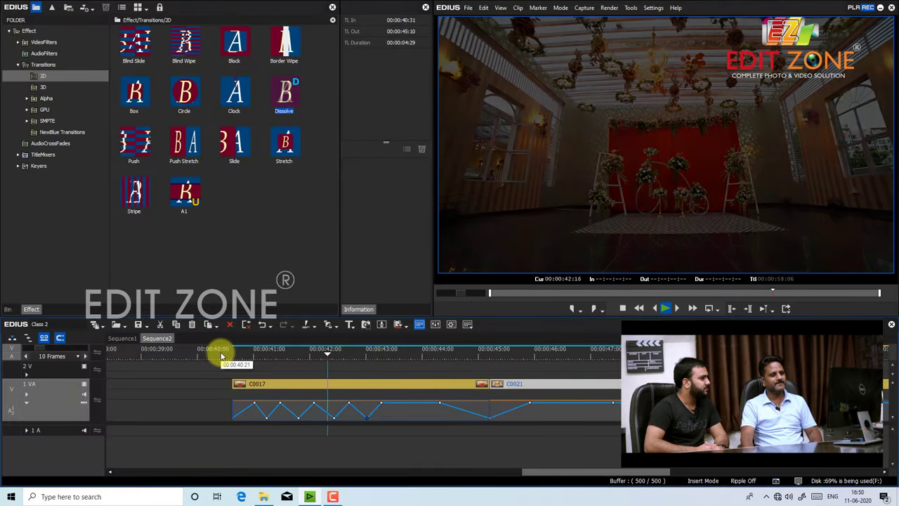
{"action": "key", "text": "space"}
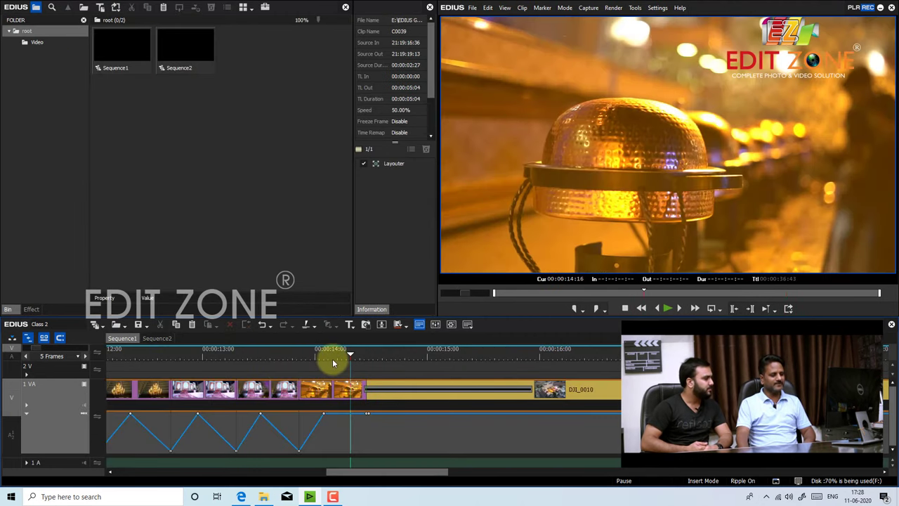
Play Sequence1 from 00:00:14:16 to examine the cut into clip DJI_0010 after the zigzag fades.
{"action": "key", "text": "space"}
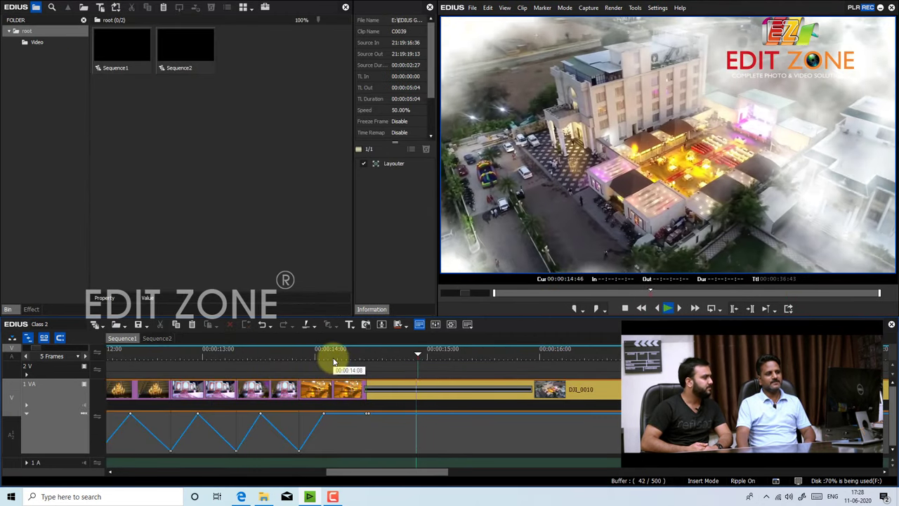
{"action": "left_click", "coordinate": [357, 353]}
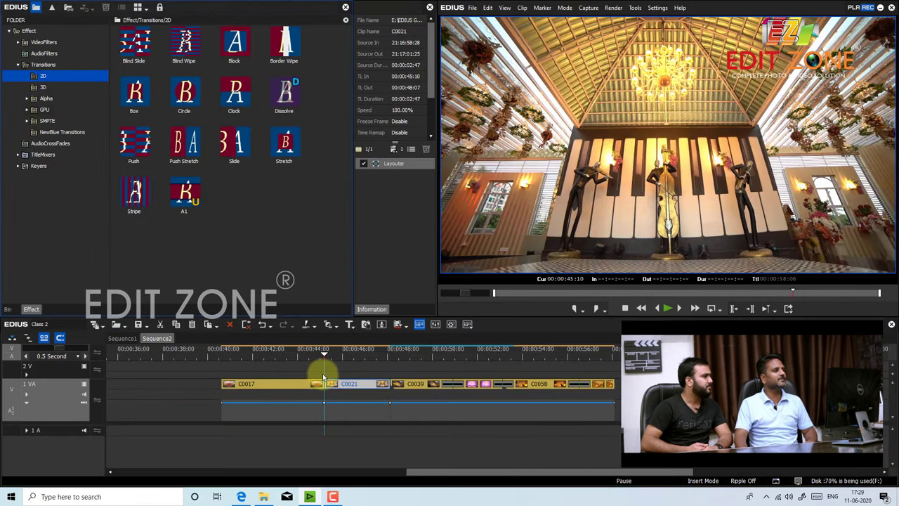
Apply the Alpha Custom Map transition to the cut between C0017 and C0021 in Sequence2 and play it back.
{"action": "left_click", "coordinate": [324, 378]}
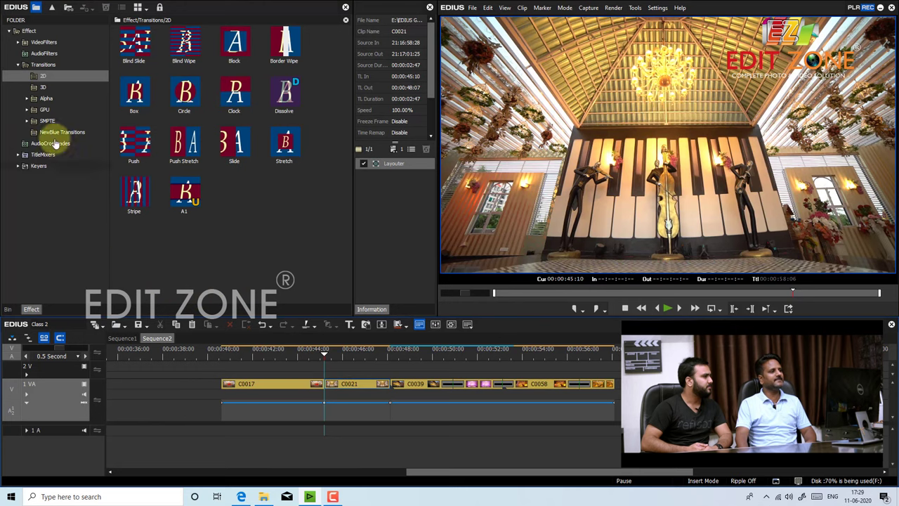
{"action": "left_click", "coordinate": [44, 98]}
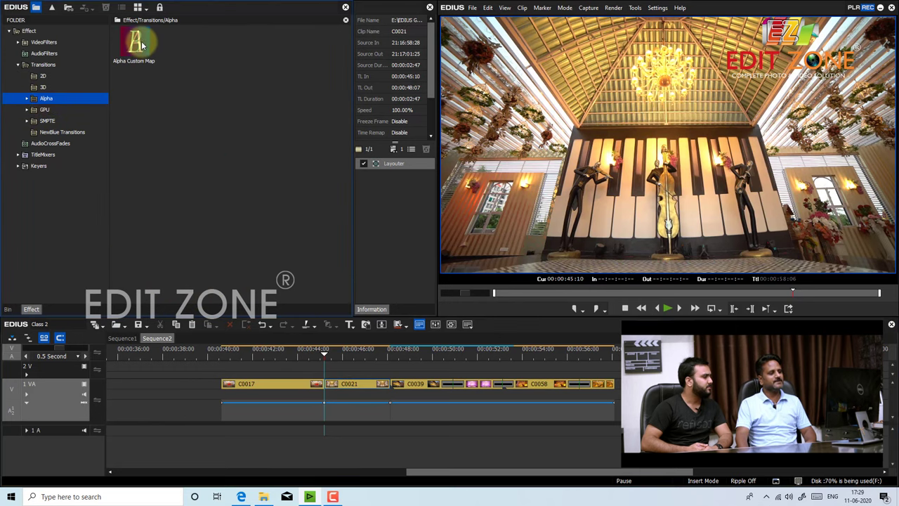
{"action": "left_click_drag", "start_coordinate": [138, 43], "coordinate": [324, 387]}
{"action": "key", "text": "space"}
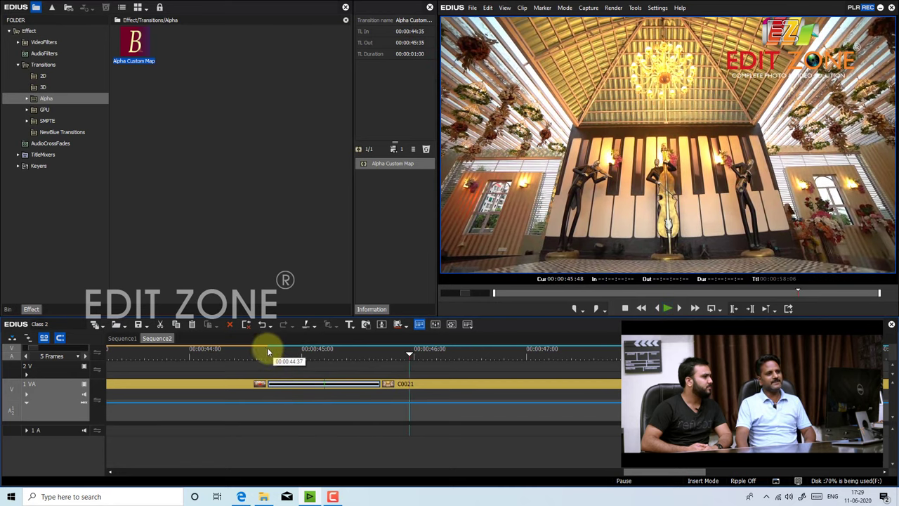
{"action": "left_click", "coordinate": [262, 352]}
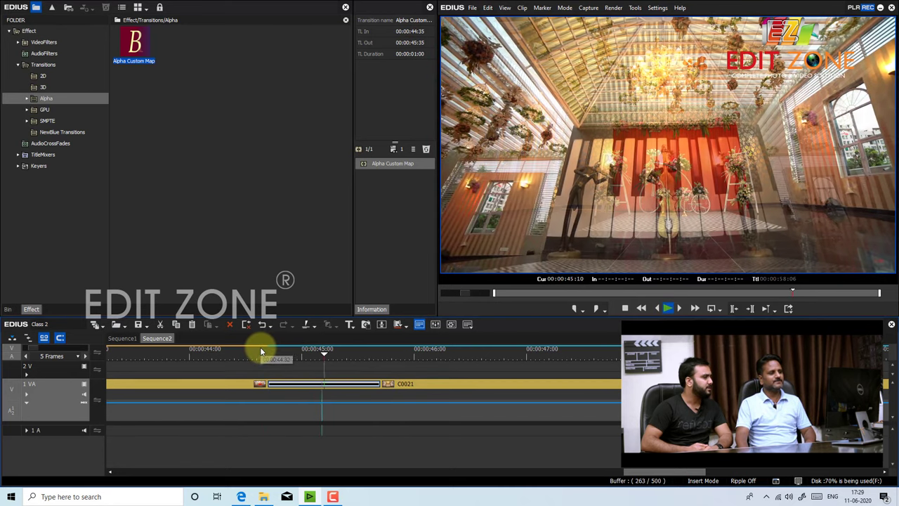
In the Alpha Custom Map settings, enable Use Colored Edges and set Sharpness to -99, preview the transition and accept the settings.
{"action": "left_click", "coordinate": [324, 351]}
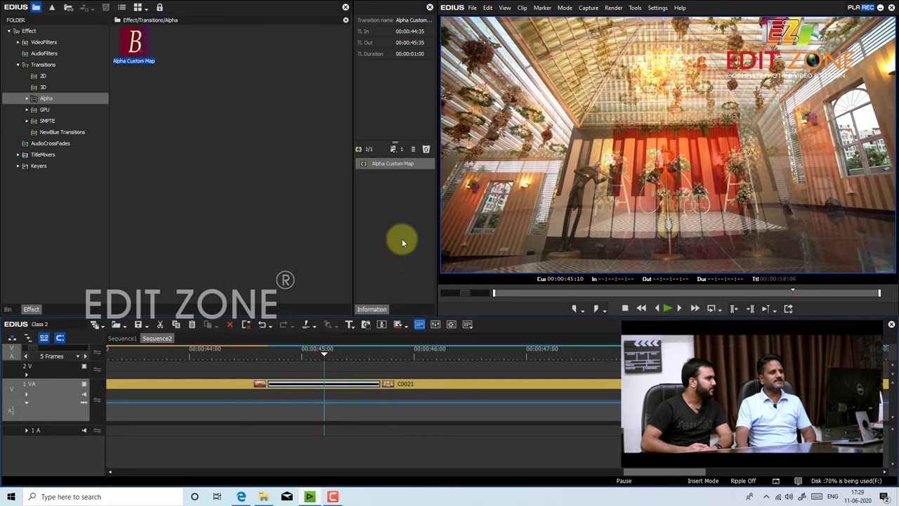
{"action": "double_click", "coordinate": [394, 166]}
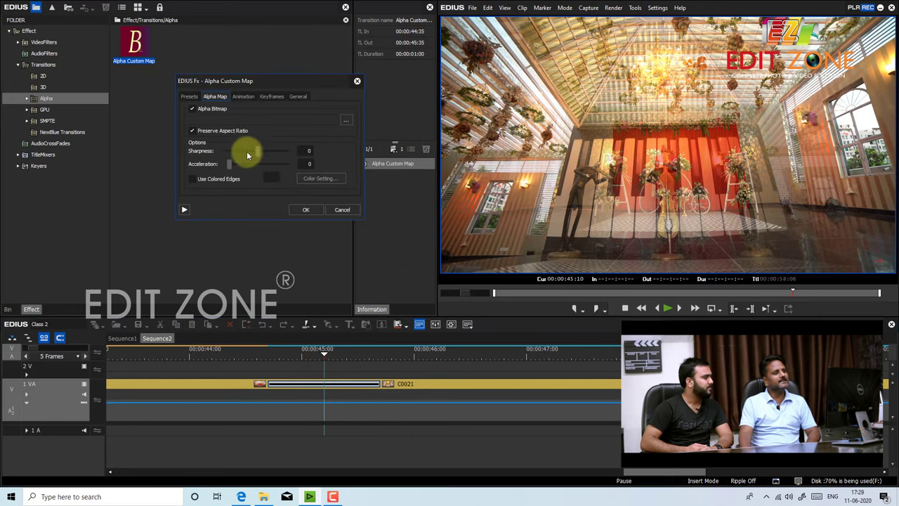
{"action": "left_click", "coordinate": [194, 179]}
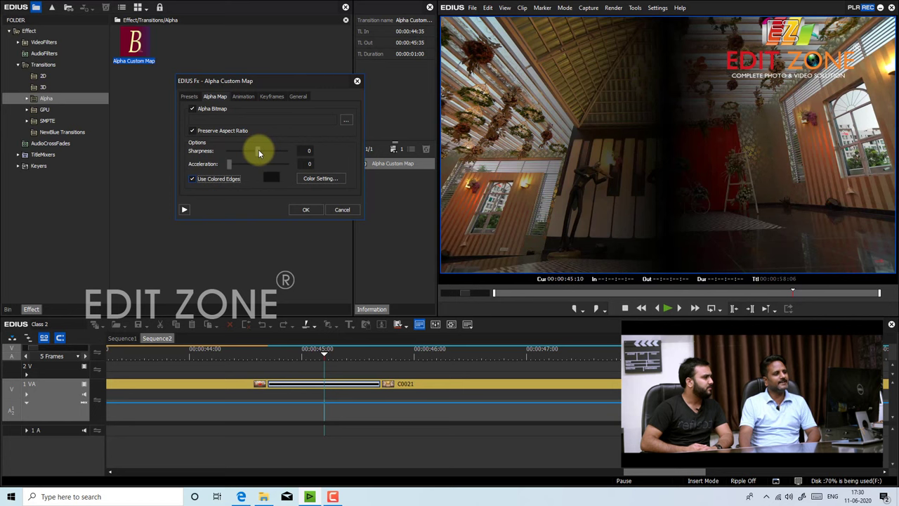
{"action": "left_click_drag", "start_coordinate": [259, 151], "coordinate": [228, 151]}
{"action": "left_click", "coordinate": [204, 356]}
{"action": "key", "text": "space"}
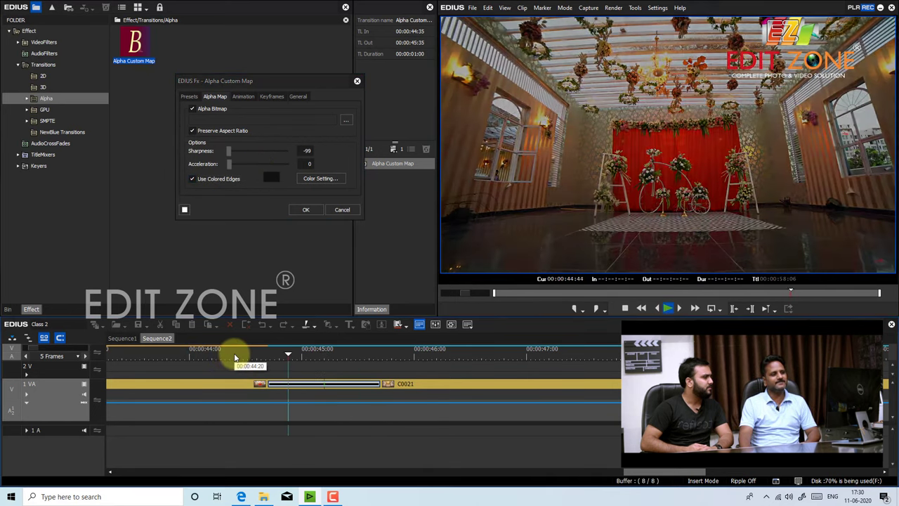
{"action": "key", "text": "space"}
{"action": "left_click", "coordinate": [306, 210]}
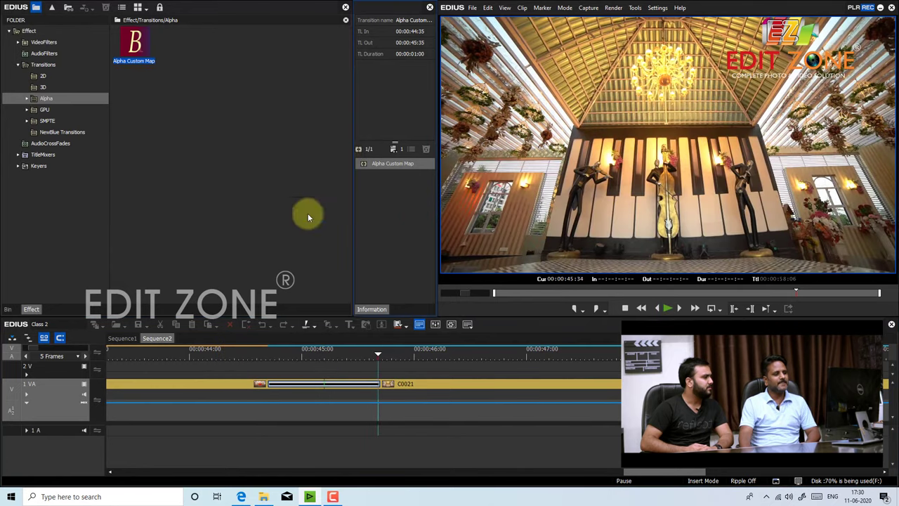
Save the customized Alpha Custom Map transition as the current user preset and play back the black flash between C0017 and C0021.
{"action": "left_click_drag", "start_coordinate": [297, 345], "coordinate": [346, 356]}
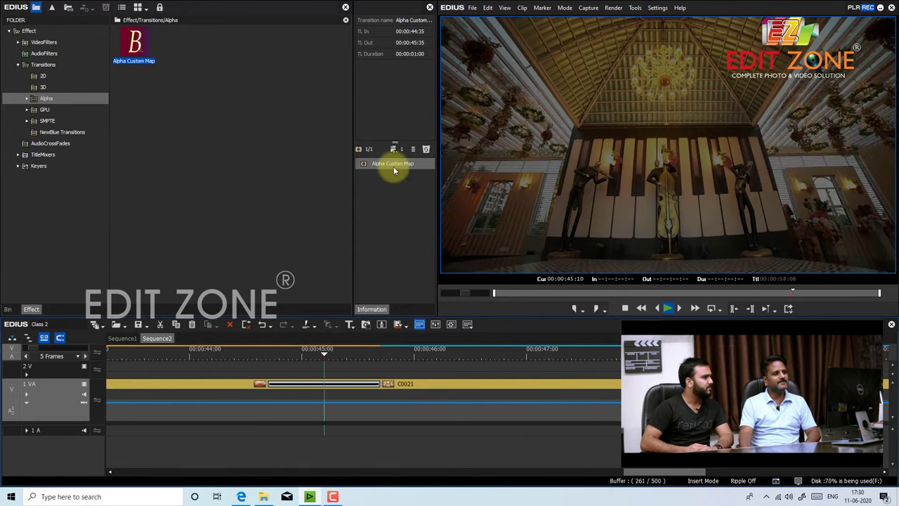
{"action": "right_click", "coordinate": [393, 165]}
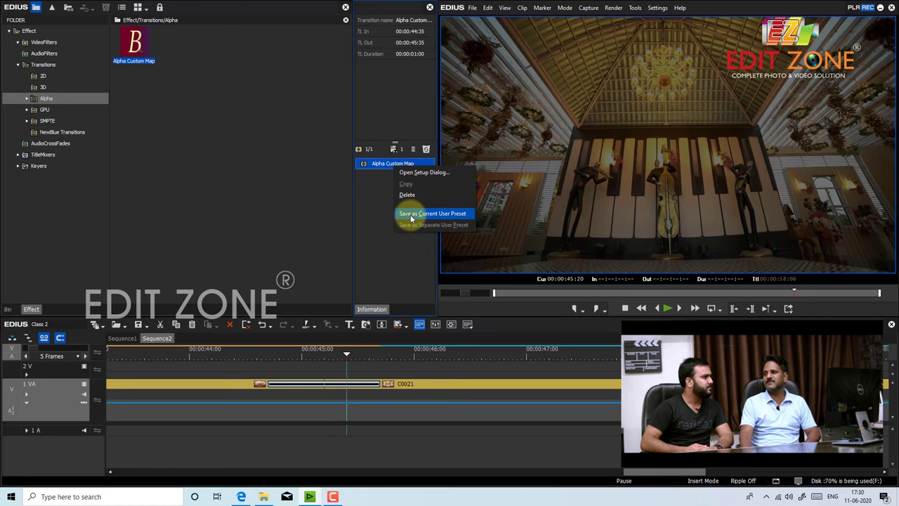
{"action": "left_click", "coordinate": [412, 214]}
{"action": "left_click", "coordinate": [276, 349]}
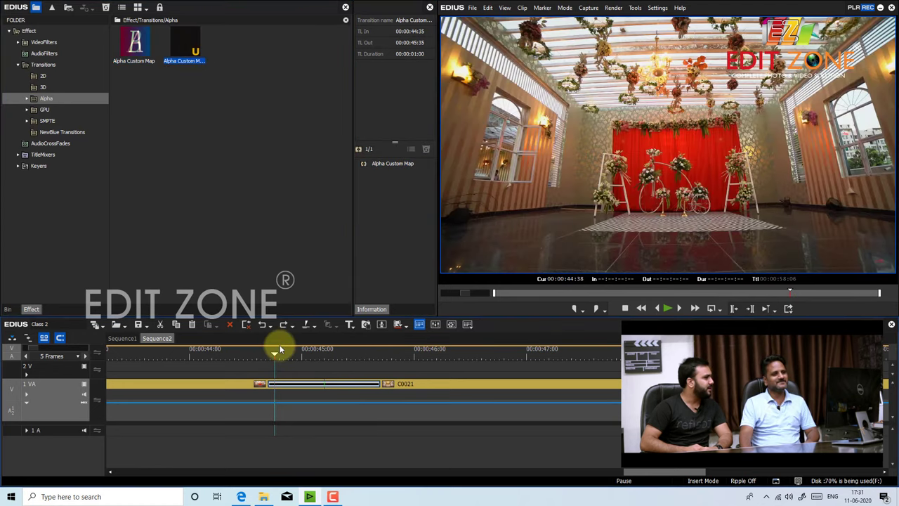
{"action": "left_click", "coordinate": [237, 352]}
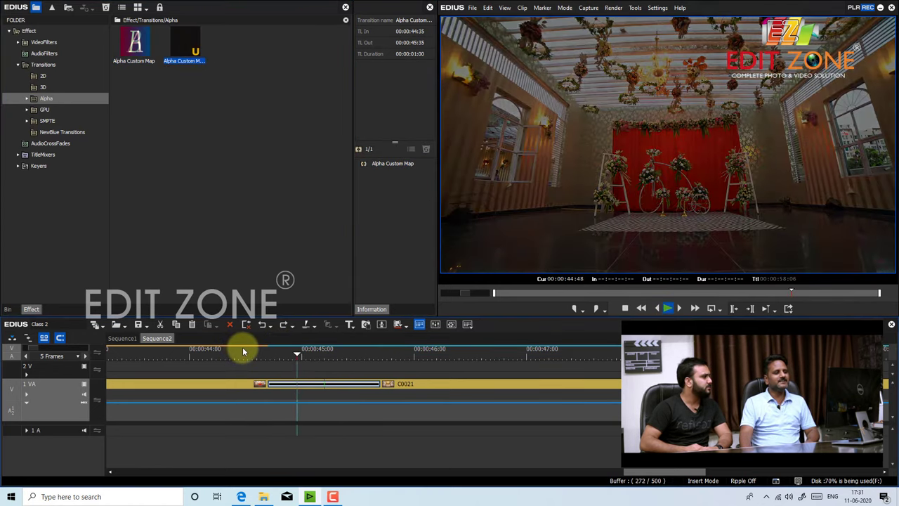
Change the edge color of the Alpha Custom Map transition between C0017 and C0021 to white.
{"action": "left_click", "coordinate": [323, 351]}
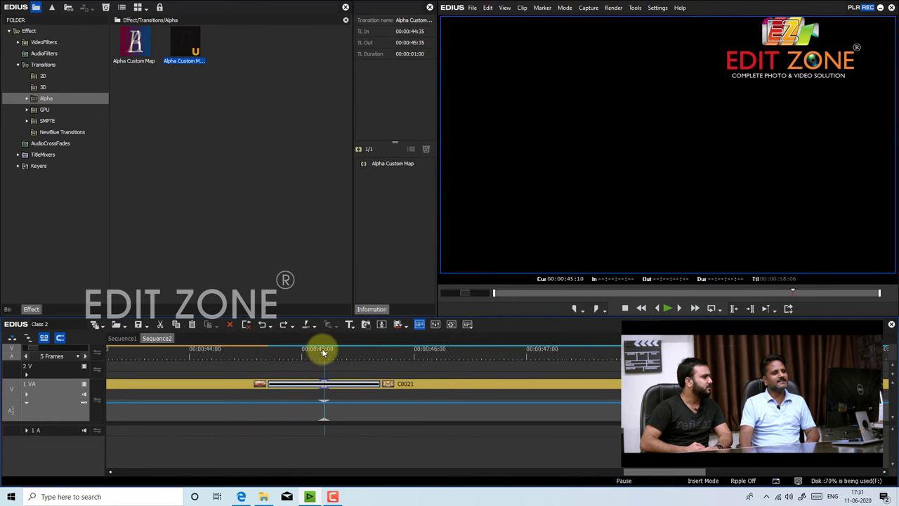
{"action": "double_click", "coordinate": [397, 164]}
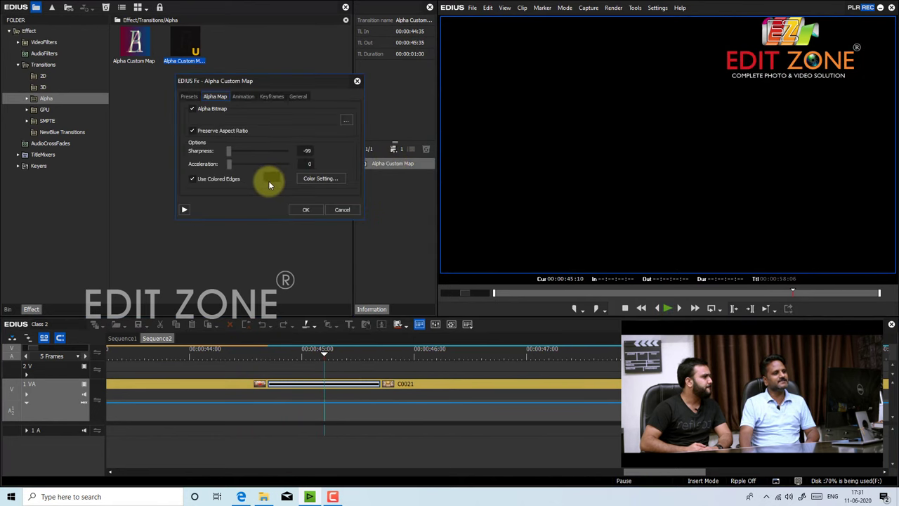
{"action": "left_click", "coordinate": [268, 180]}
{"action": "left_click_drag", "start_coordinate": [322, 151], "coordinate": [308, 67]}
{"action": "left_click", "coordinate": [363, 234]}
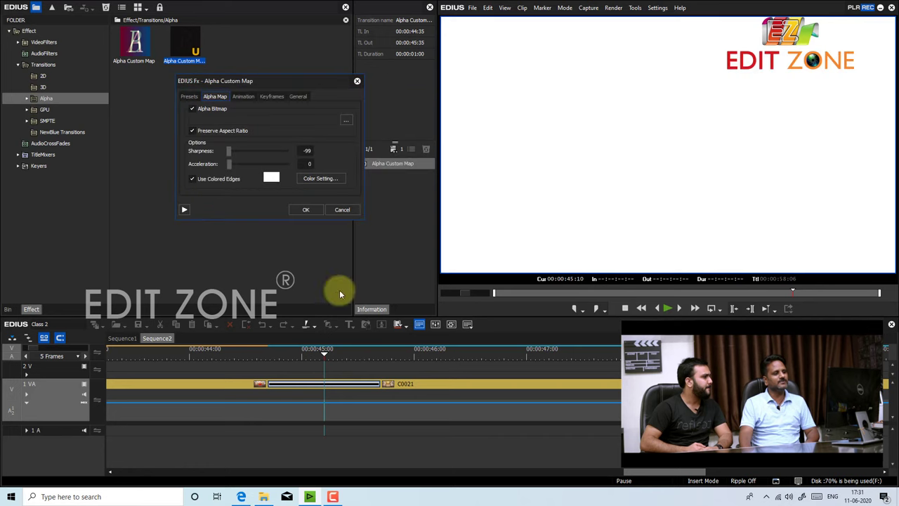
Save the white-edged Alpha Custom Map transition as another user preset and review the white flash at 00:00:45:10.
{"action": "left_click", "coordinate": [246, 351]}
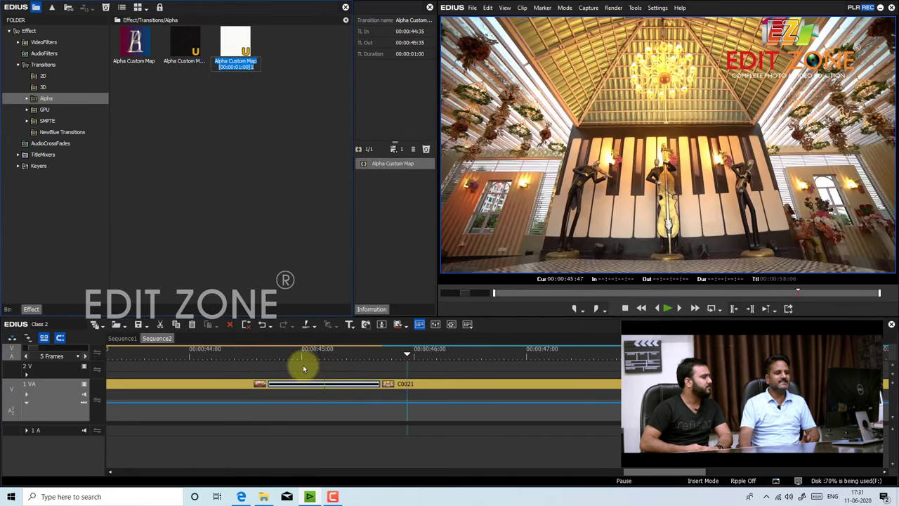
{"action": "left_click", "coordinate": [324, 356]}
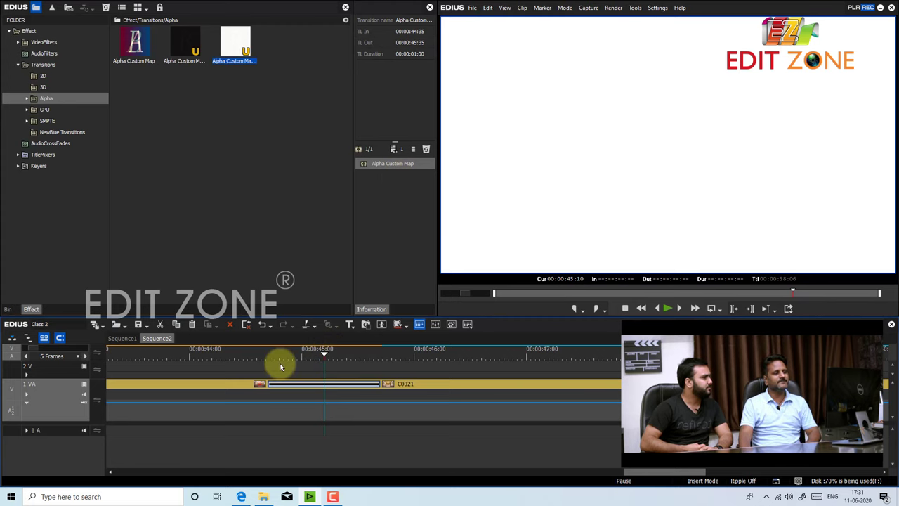
{"action": "left_click_drag", "start_coordinate": [286, 357], "coordinate": [323, 360]}
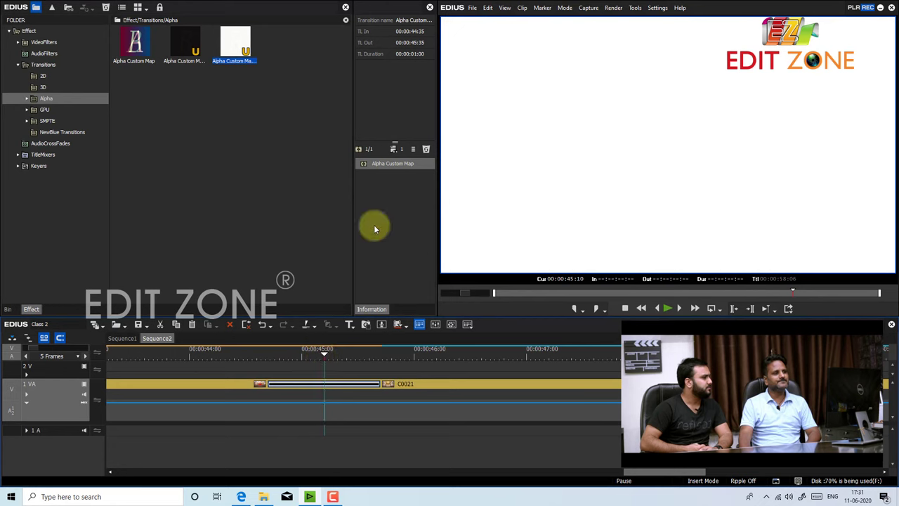
Load JONA J 052.bmp as the alpha bitmap of the Alpha Custom Map transition between C0017 and C0021 and set Sharpness to 2.
{"action": "double_click", "coordinate": [404, 163]}
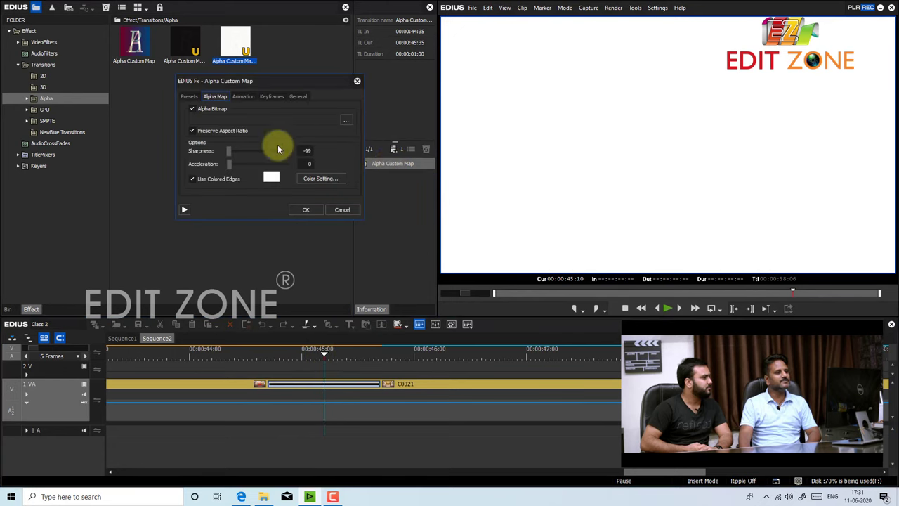
{"action": "left_click_drag", "start_coordinate": [227, 152], "coordinate": [269, 155]}
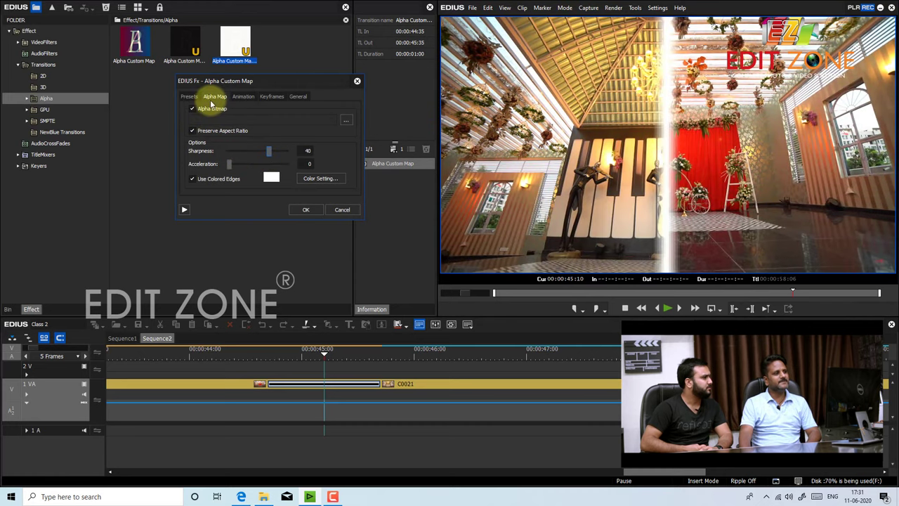
{"action": "left_click", "coordinate": [216, 123]}
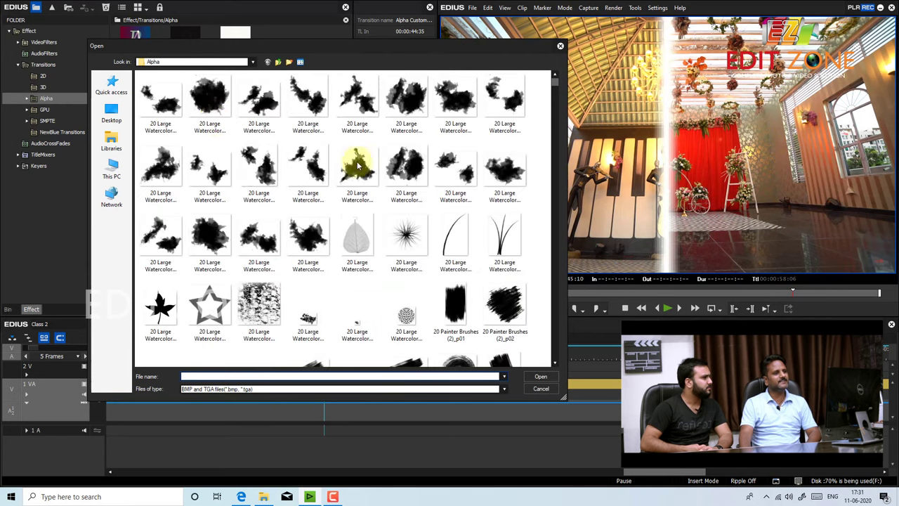
{"action": "mouse_move", "coordinate": [554, 85]}
{"action": "left_mouse_down"}
{"action": "mouse_move", "coordinate": [562, 105]}
{"action": "mouse_move", "coordinate": [555, 218]}
{"action": "left_mouse_up"}
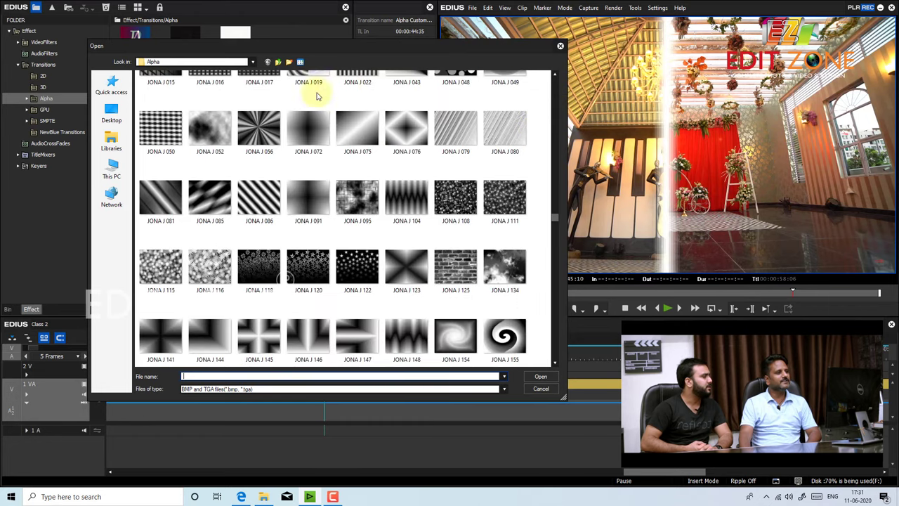
{"action": "double_click", "coordinate": [218, 135]}
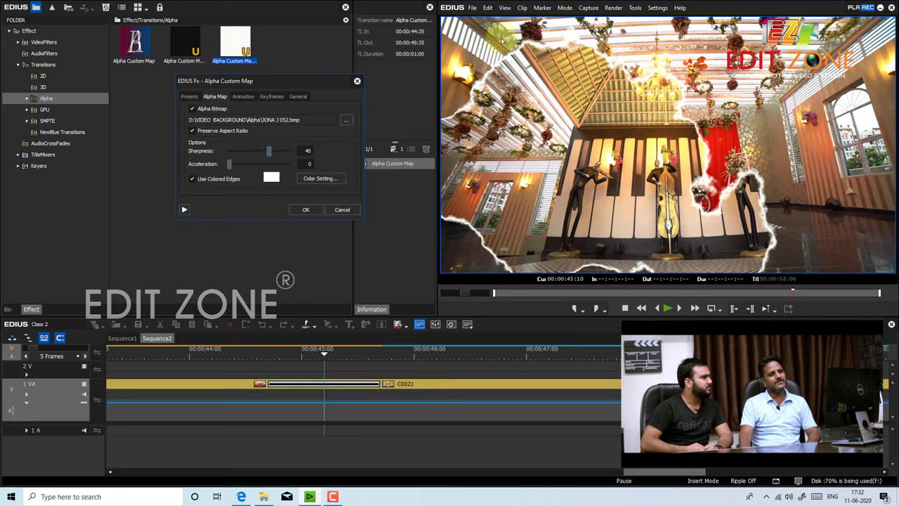
{"action": "left_click", "coordinate": [271, 150]}
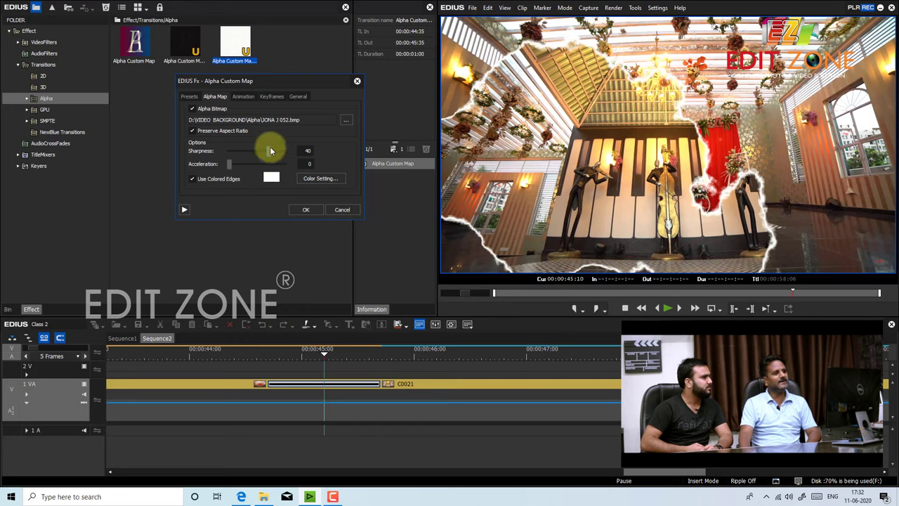
{"action": "left_click_drag", "start_coordinate": [270, 151], "coordinate": [259, 149]}
Accept the bitmap transition settings, play the transition from its start at 00:00:44:35, and save it as a current user preset.
{"action": "left_click", "coordinate": [279, 300]}
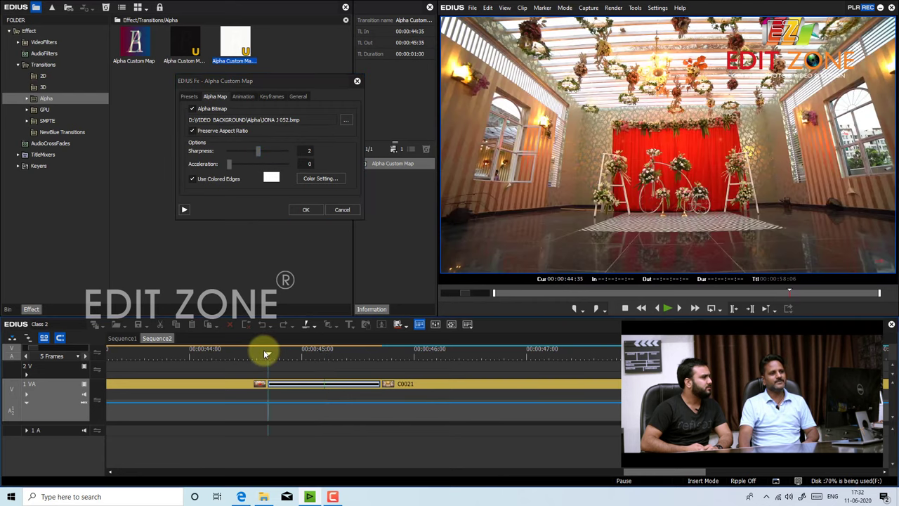
{"action": "key", "text": "Return"}
{"action": "key", "text": "space"}
{"action": "key", "text": "space"}
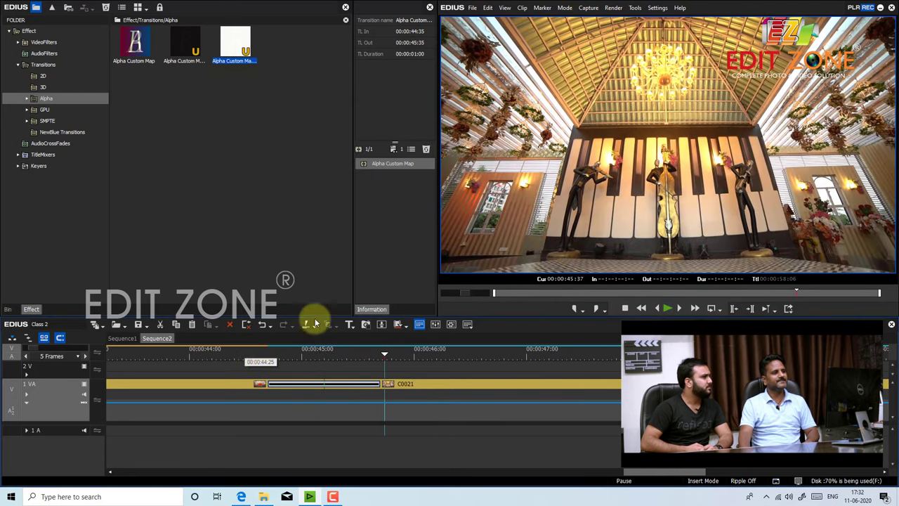
{"action": "right_click", "coordinate": [401, 171]}
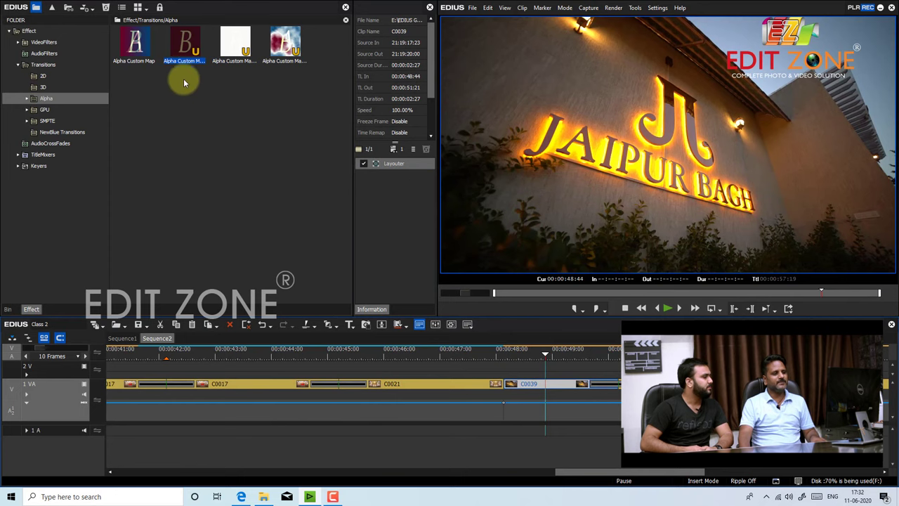
Apply the default Alpha Custom Map transition between C0021 and C0039 and load JONA J 211.bmp as its alpha bitmap.
{"action": "left_click_drag", "start_coordinate": [134, 41], "coordinate": [511, 387]}
{"action": "left_click", "coordinate": [501, 351]}
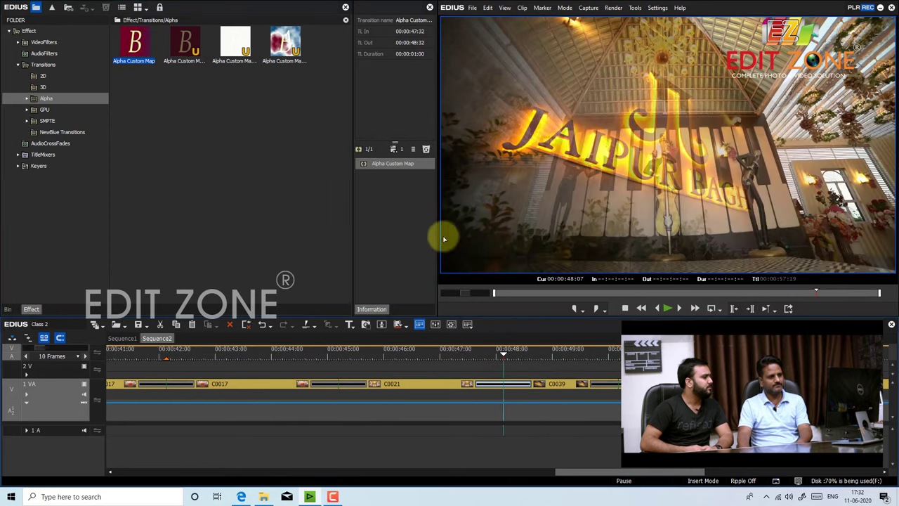
{"action": "double_click", "coordinate": [397, 166]}
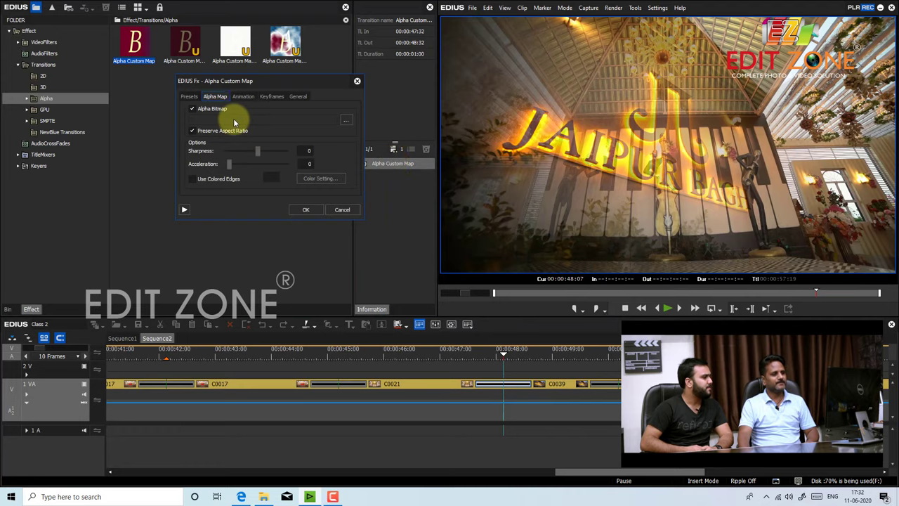
{"action": "left_click", "coordinate": [235, 123]}
{"action": "left_click_drag", "start_coordinate": [555, 77], "coordinate": [562, 330]}
{"action": "double_click", "coordinate": [204, 337]}
Enable Use Colored Edges with a white edge color, set Sharpness to 19 and accept the transition settings.
{"action": "left_click", "coordinate": [211, 176]}
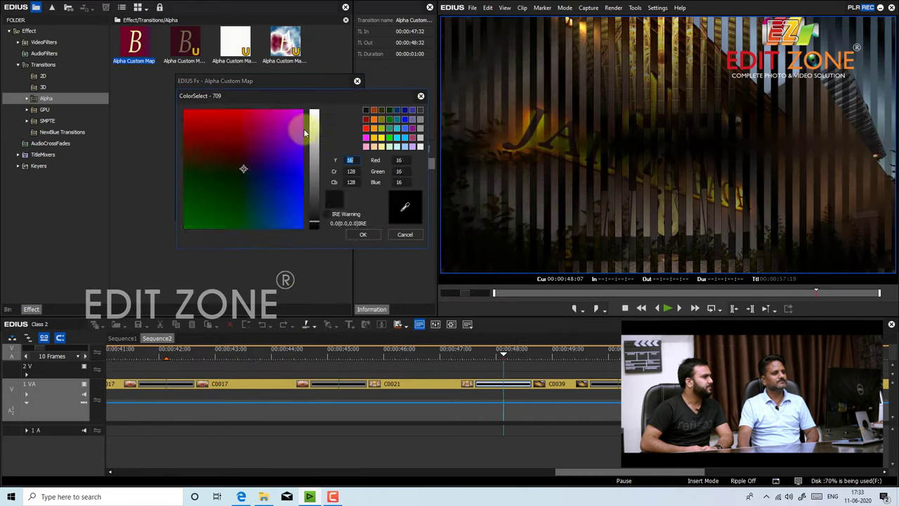
{"action": "left_click", "coordinate": [314, 114]}
{"action": "left_click", "coordinate": [363, 234]}
{"action": "left_click_drag", "start_coordinate": [254, 152], "coordinate": [260, 152]}
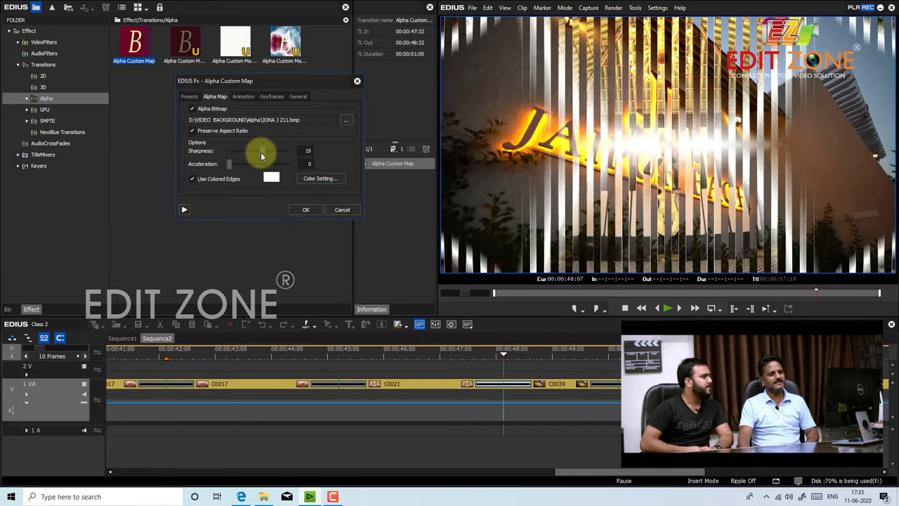
{"action": "left_click", "coordinate": [305, 209]}
Play back the striped Alpha Custom Map transition between C0021 and C0039 from about 00:00:47:20.
{"action": "left_click", "coordinate": [456, 357]}
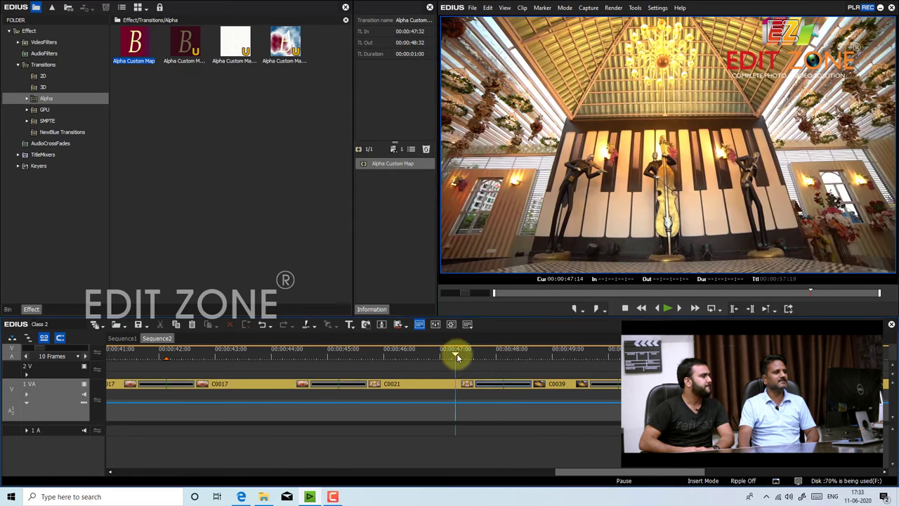
{"action": "mouse_move", "coordinate": [457, 358]}
{"action": "left_mouse_down"}
{"action": "mouse_move", "coordinate": [491, 359]}
{"action": "mouse_move", "coordinate": [463, 363]}
{"action": "left_mouse_up"}
{"action": "key", "text": "space"}
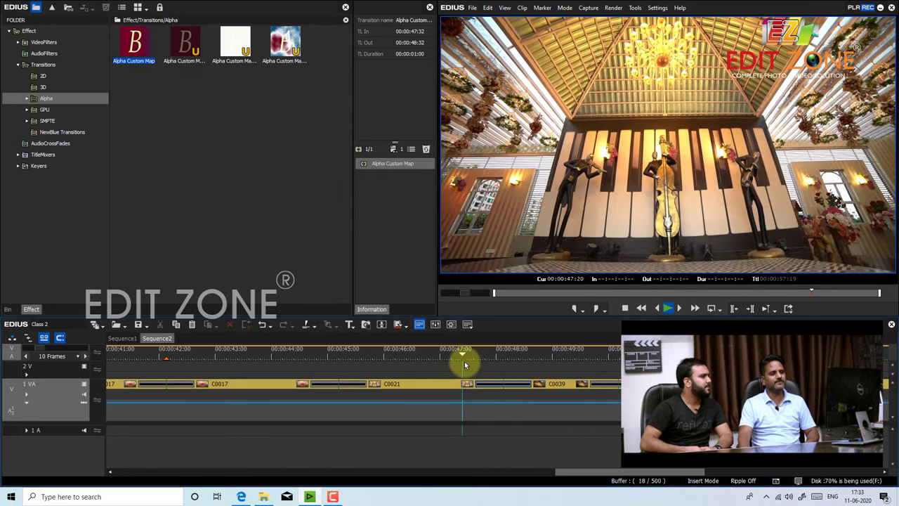